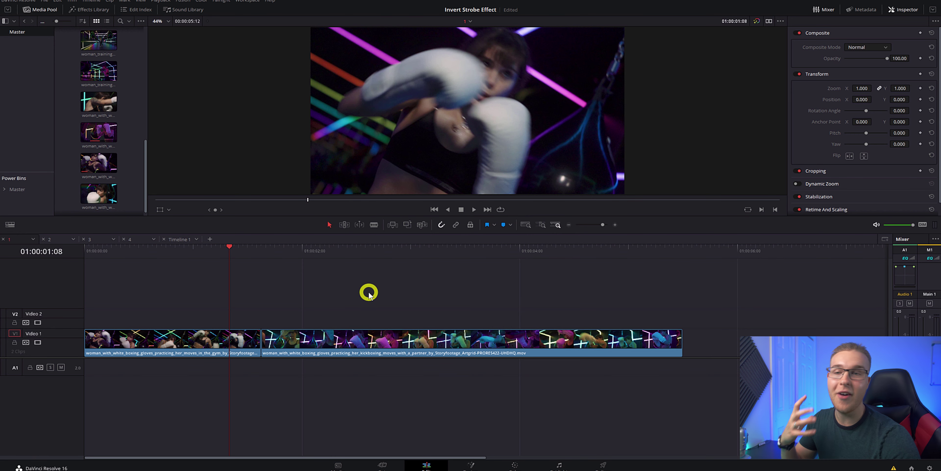
# Place an Adjustment Clip on Video 2 above the first boxing clip.
pyautogui.click(233, 336)
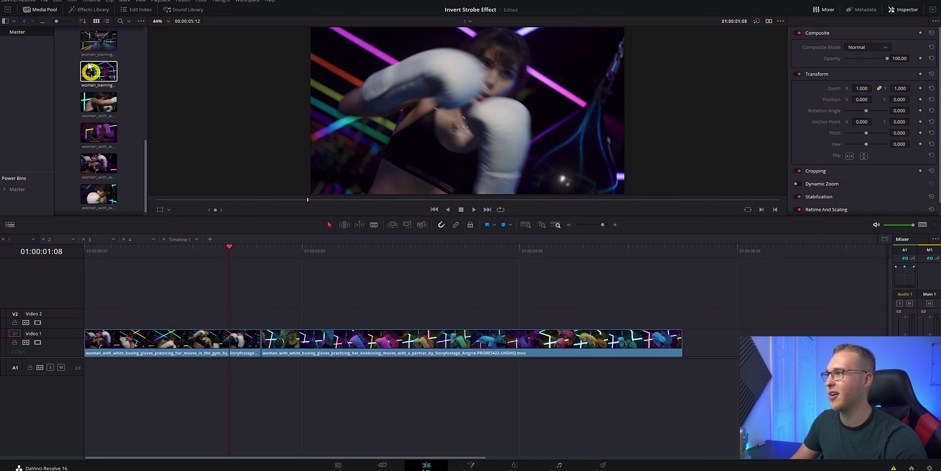
pyautogui.click(90, 10)
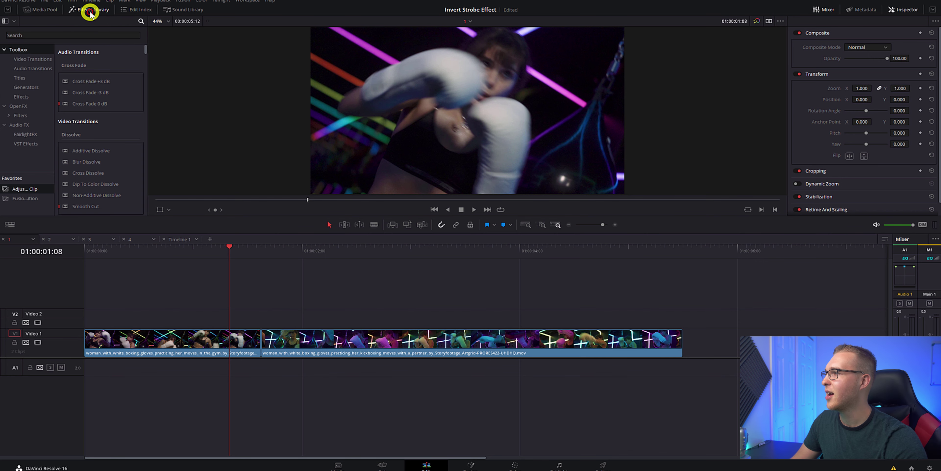
pyautogui.click(22, 97)
pyautogui.moveTo(99, 66); pyautogui.dragTo(239, 314)
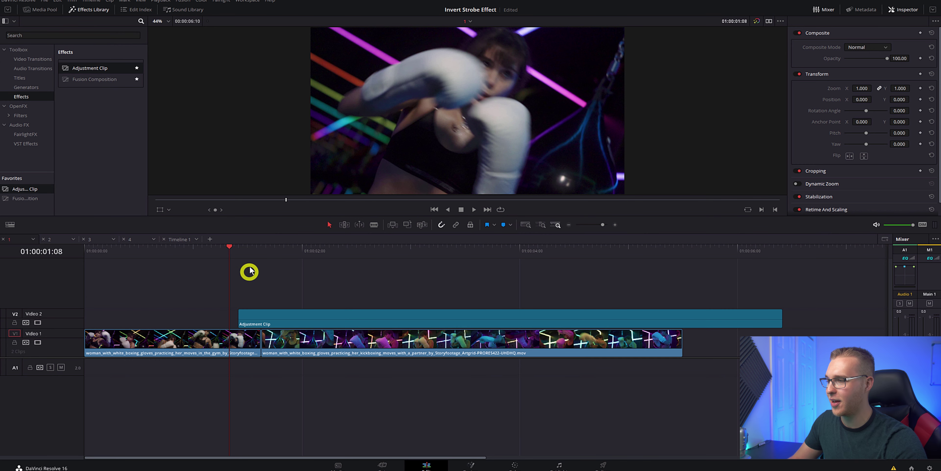
# Apply the Invert Color OpenFX filter to the adjustment clip and scrub to preview it.
pyautogui.click(27, 107)
pyautogui.click(56, 35)
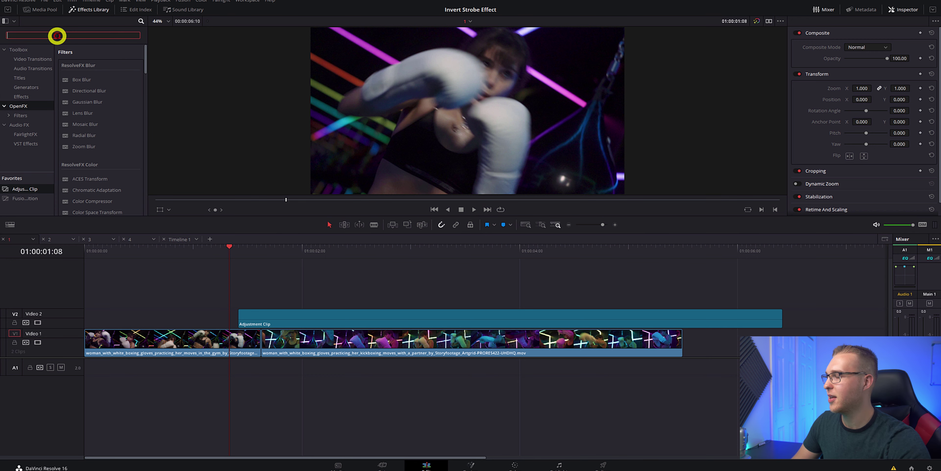
pyautogui.write('inver')
pyautogui.moveTo(80, 79); pyautogui.dragTo(267, 323)
pyautogui.moveTo(241, 255); pyautogui.dragTo(282, 289)
# Cut the adjustment clip down to a two-frame piece, deleting the surplus pieces.
pyautogui.scroll(-1, 258, 296)
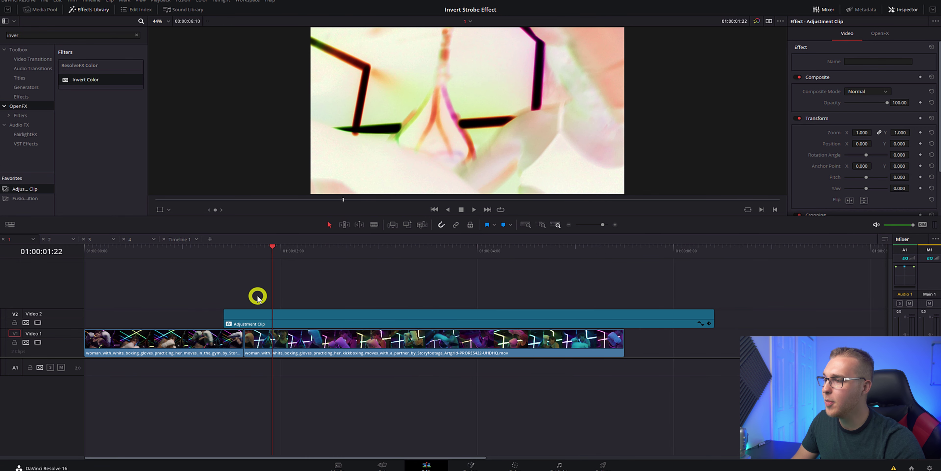
pyautogui.scroll(4, 283, 297)
pyautogui.click(412, 317)
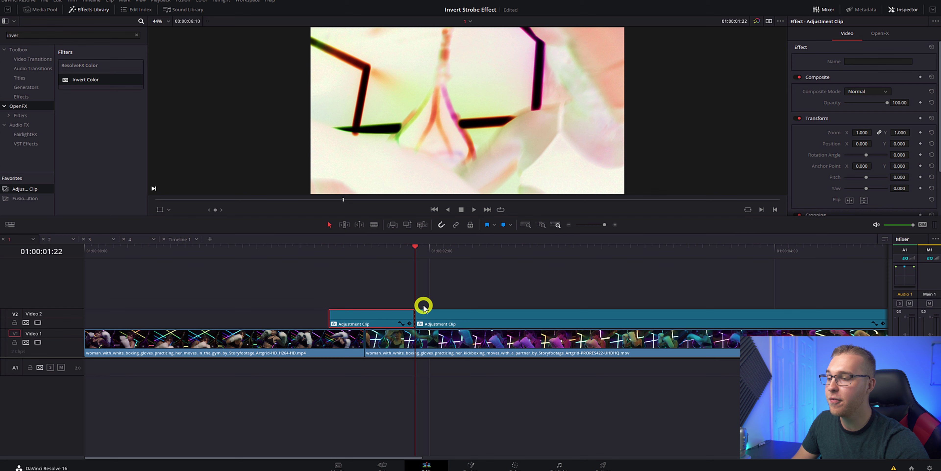
pyautogui.press('Right')
pyautogui.press('Right')
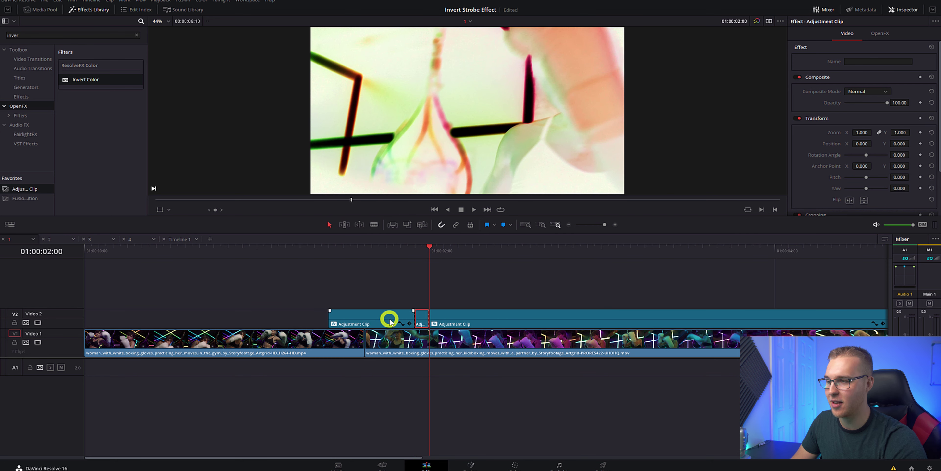
pyautogui.press('Up')
pyautogui.click(459, 319)
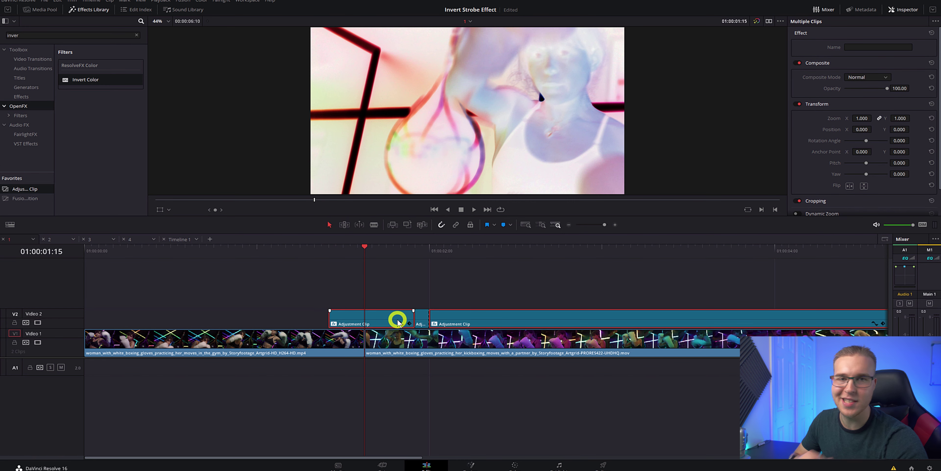
pyautogui.press('Delete')
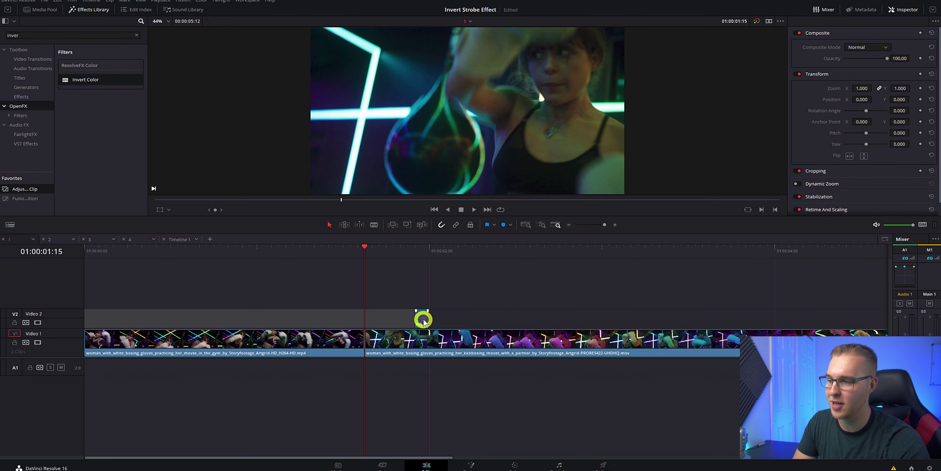
# Move the two-frame invert flash to one frame before the cut and play it back.
pyautogui.click(423, 320)
pyautogui.press('Left')
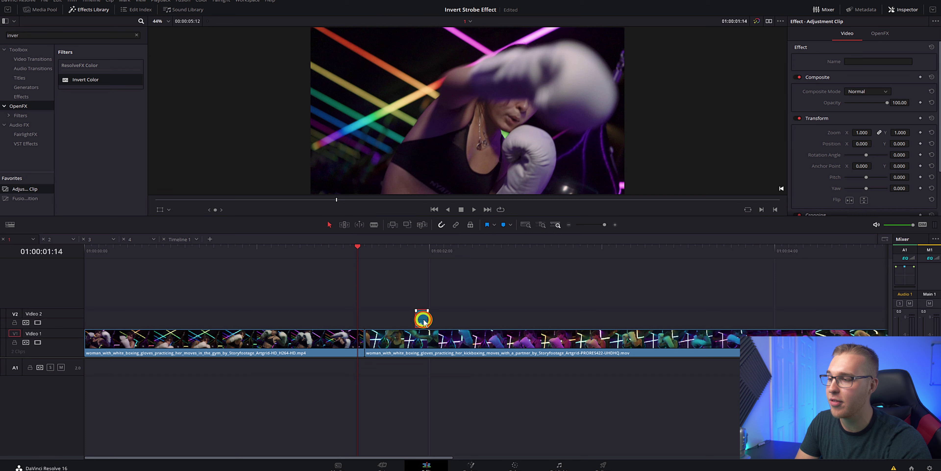
pyautogui.moveTo(423, 320); pyautogui.dragTo(362, 315)
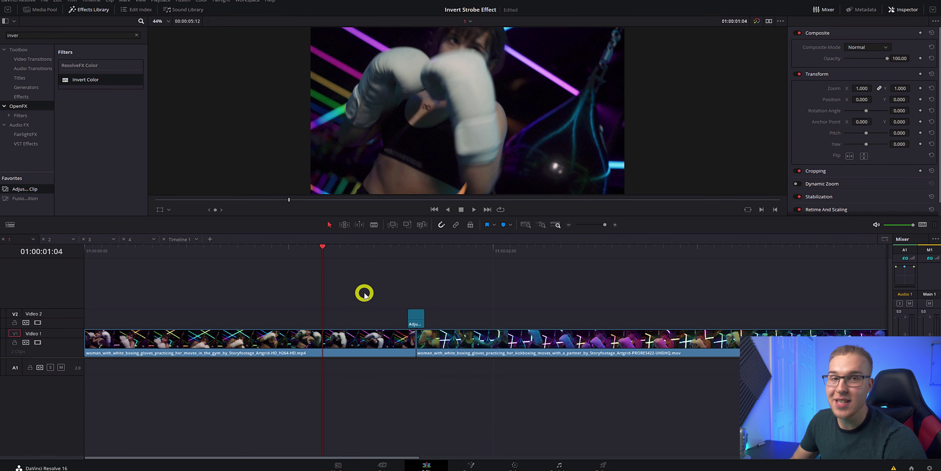
pyautogui.press('space')
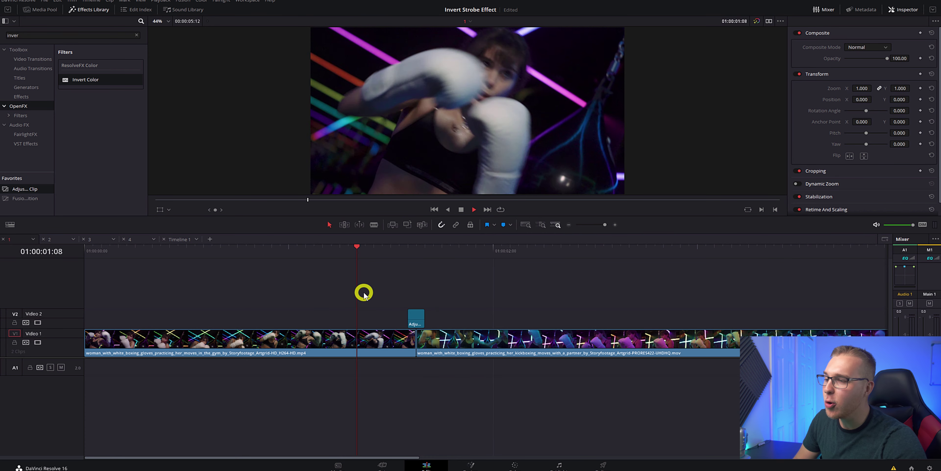
pyautogui.press('space')
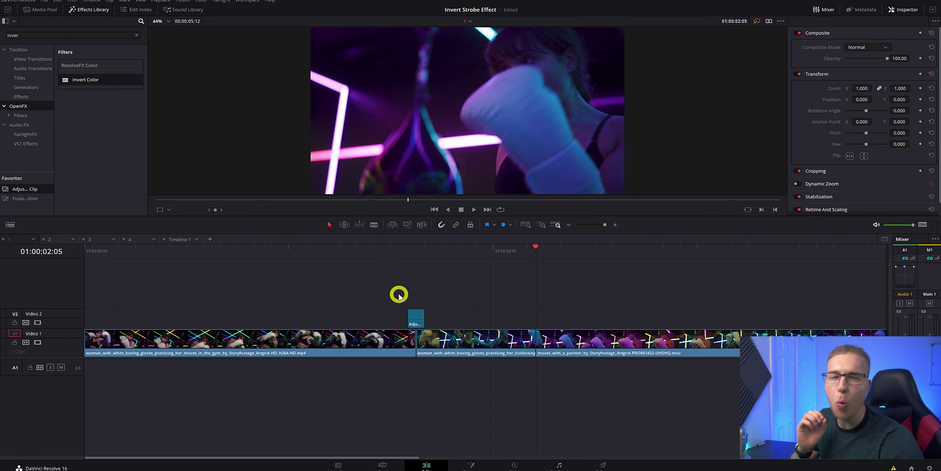
# Duplicate the invert flash and place the copy right after the original, then preview.
pyautogui.click(415, 320)
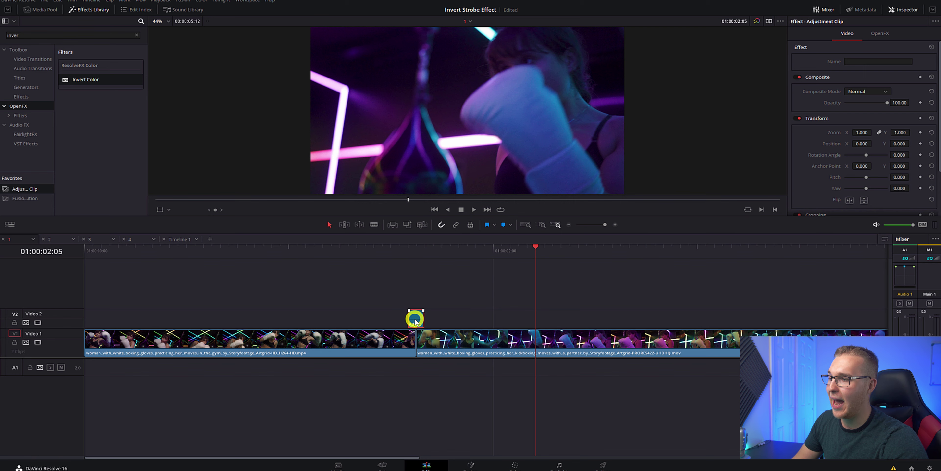
pyautogui.moveTo(415, 320); pyautogui.dragTo(387, 317)
pyautogui.click(406, 250)
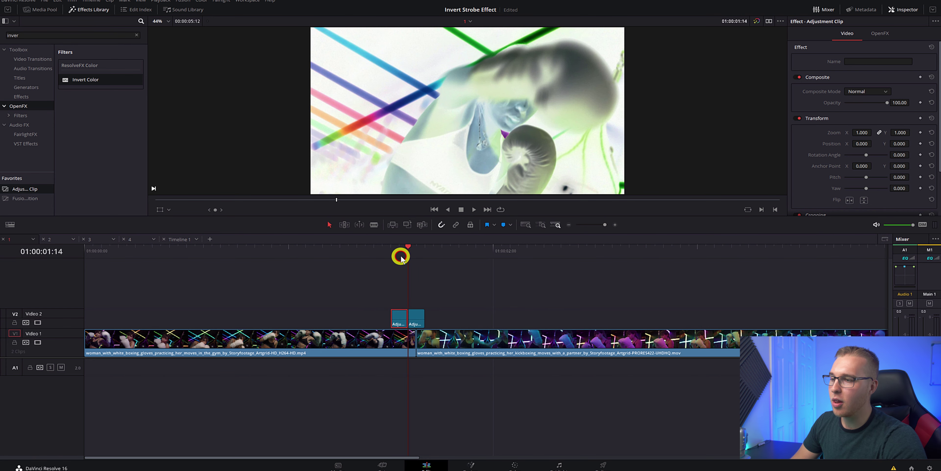
pyautogui.click(400, 256)
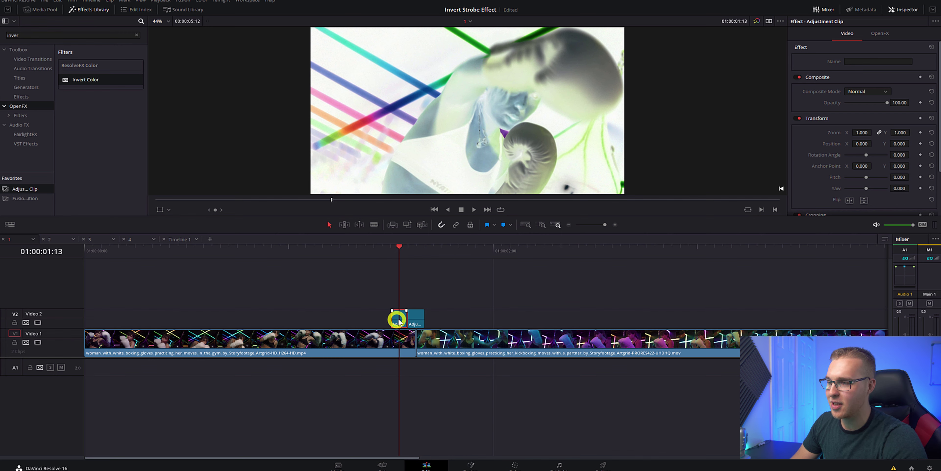
pyautogui.moveTo(400, 320); pyautogui.dragTo(433, 320)
pyautogui.press('Right')
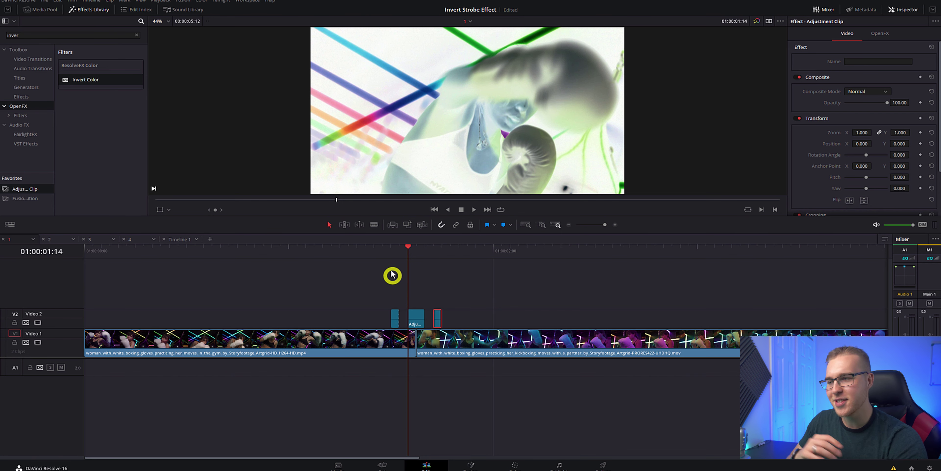
pyautogui.press('space')
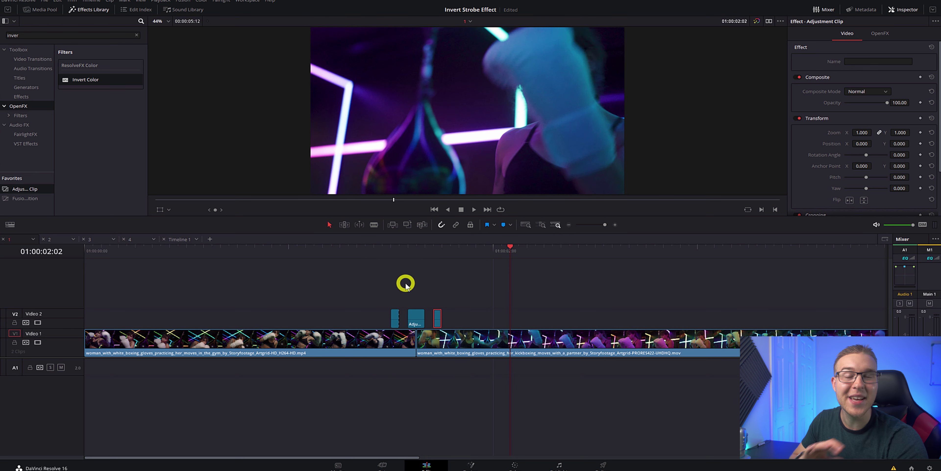
# Add another flash copy earlier in the first clip and set its Zoom to 1.420.
pyautogui.click(331, 248)
pyautogui.click(396, 320)
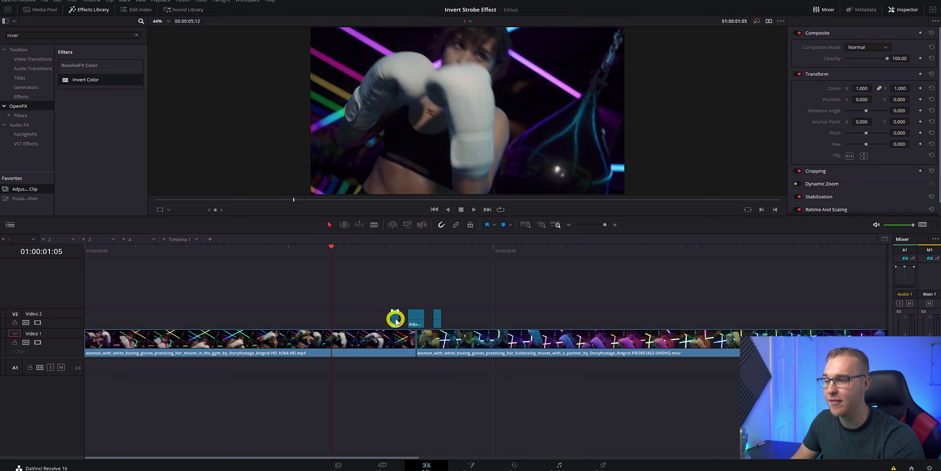
pyautogui.press('space')
pyautogui.moveTo(394, 318); pyautogui.dragTo(376, 308)
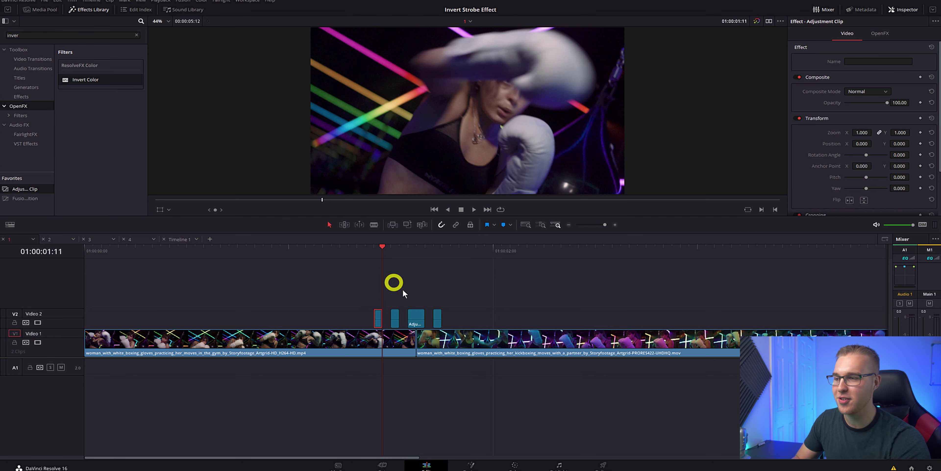
pyautogui.press('Left')
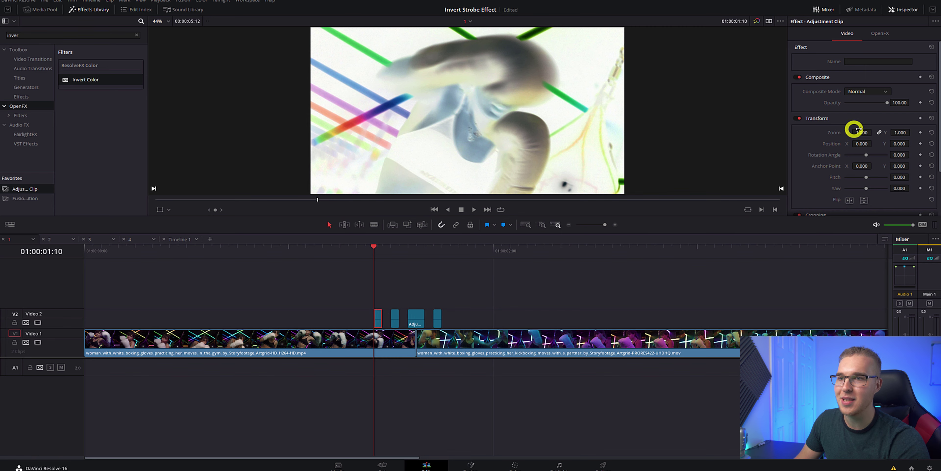
pyautogui.moveTo(859, 134); pyautogui.dragTo(877, 134)
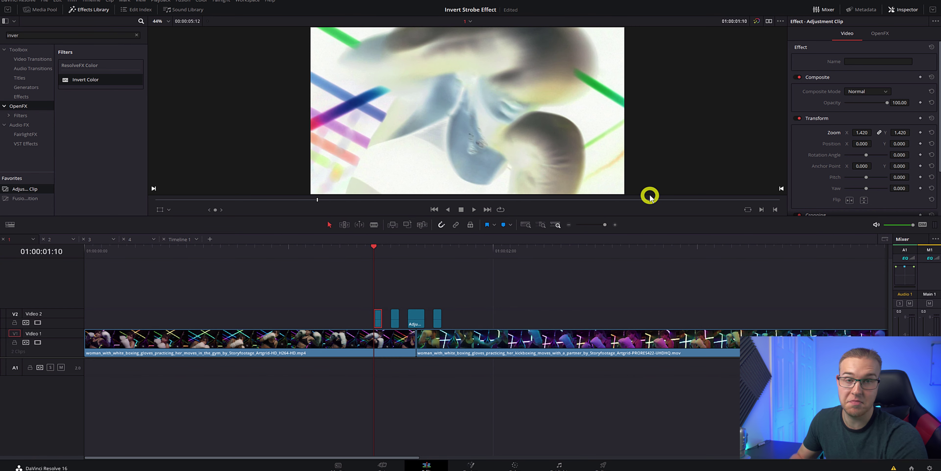
pyautogui.click(349, 251)
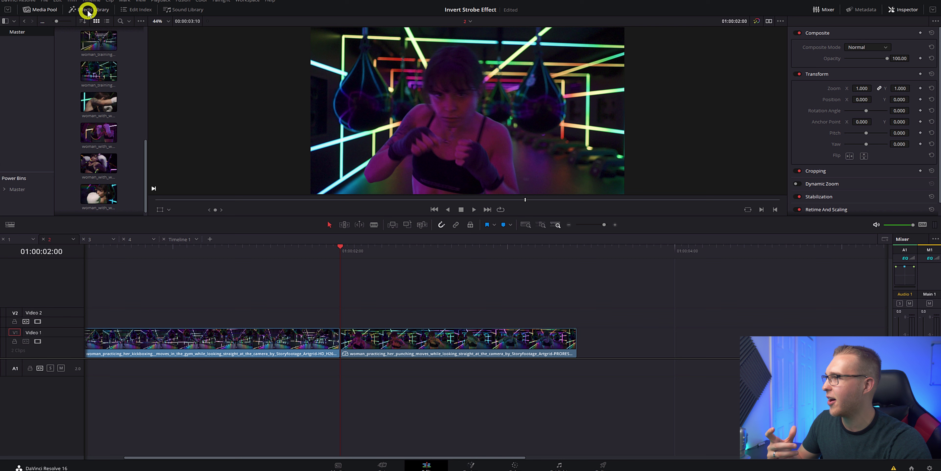
# Add a Solid Color generator on Video 2 before the cut and set its colour to black.
pyautogui.click(88, 11)
pyautogui.click(32, 87)
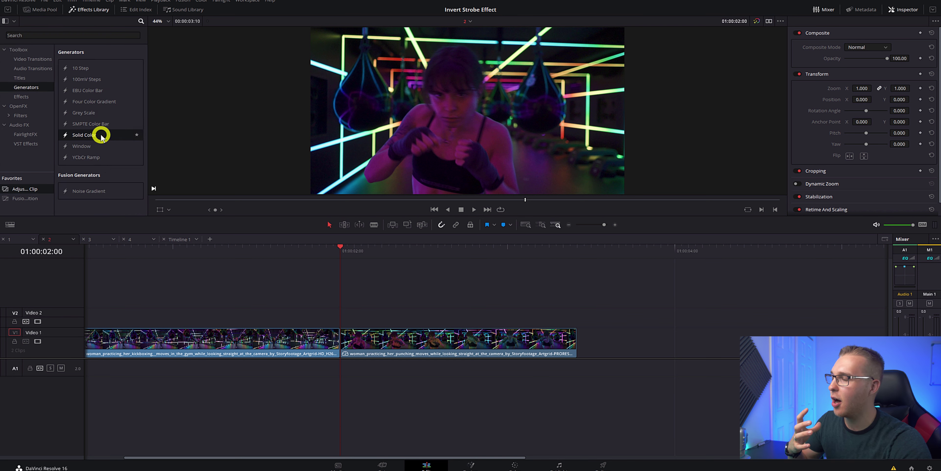
pyautogui.moveTo(96, 137); pyautogui.dragTo(318, 299)
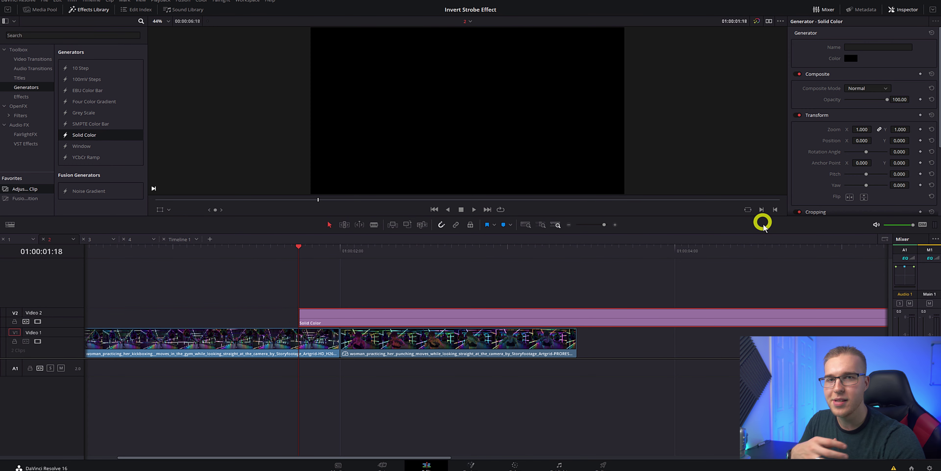
pyautogui.click(851, 58)
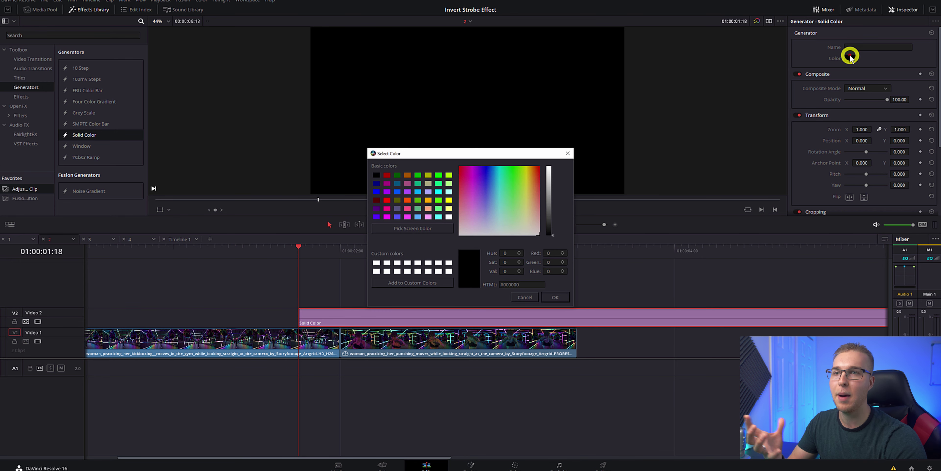
pyautogui.click(539, 215)
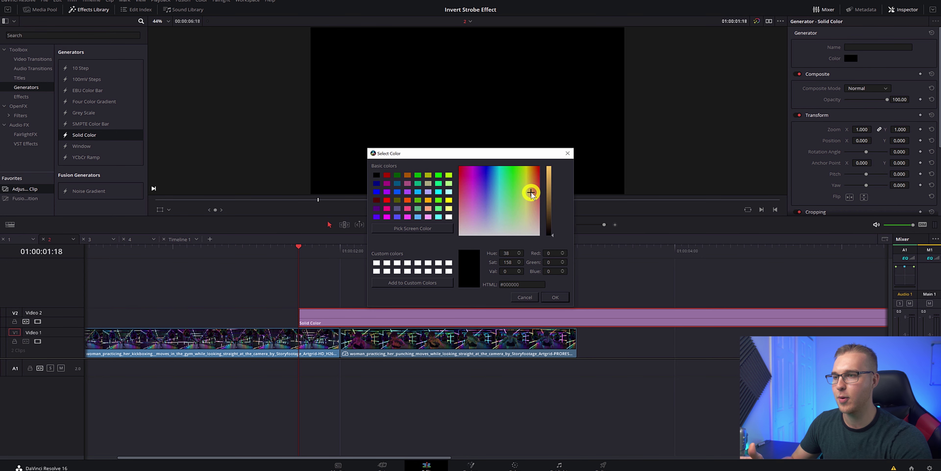
pyautogui.click(556, 297)
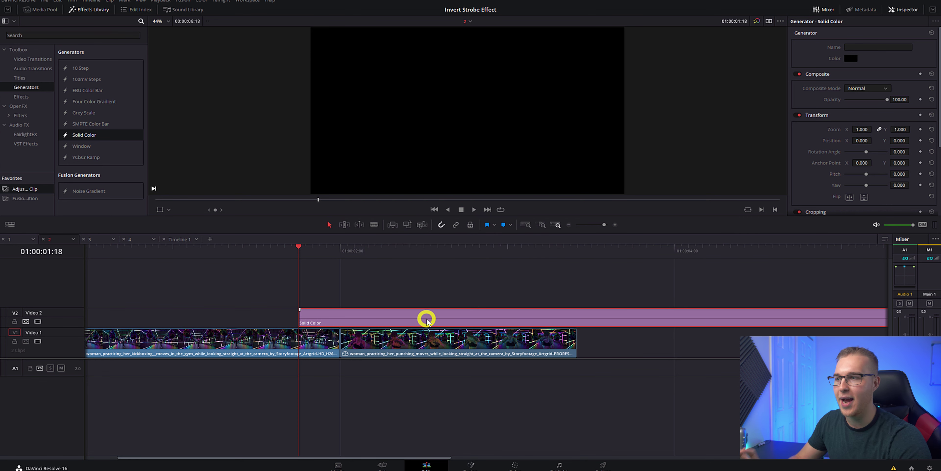
# Delete the alternating solid segments and the long tail, leaving five short black flashes.
pyautogui.click(345, 315)
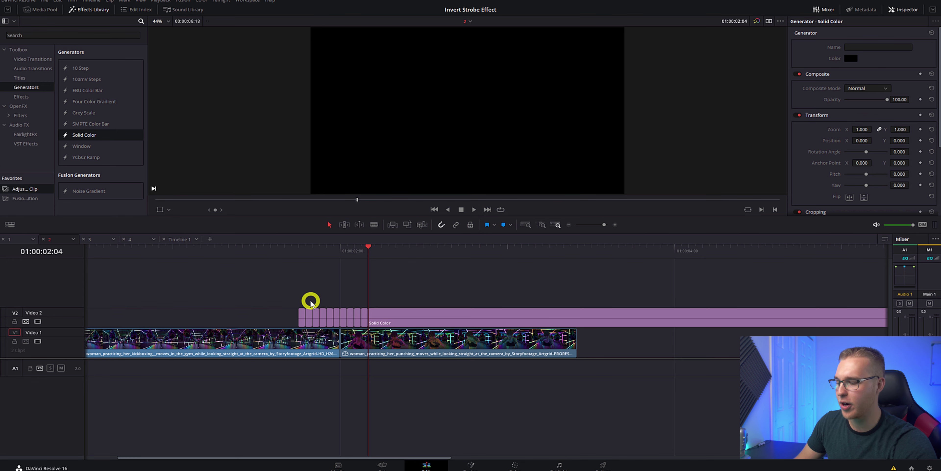
pyautogui.click(309, 321)
pyautogui.keyDown('ctrl'); pyautogui.click(323, 318); pyautogui.keyUp('ctrl')
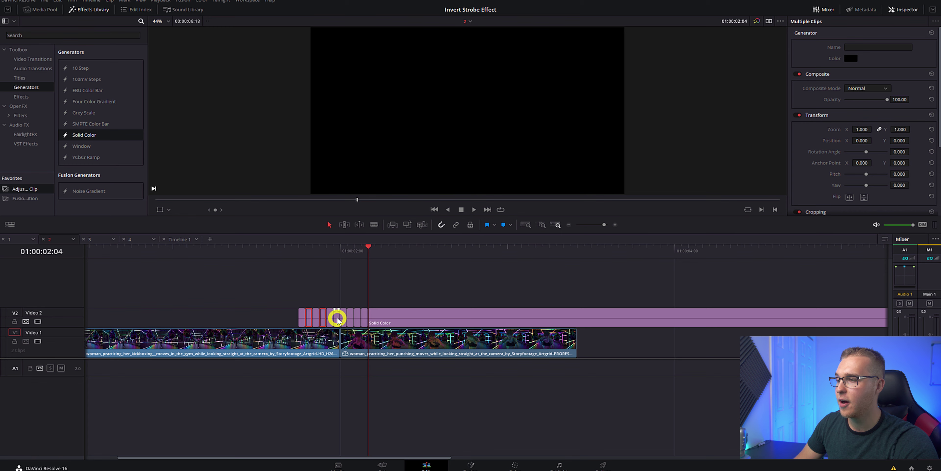
pyautogui.keyDown('ctrl'); pyautogui.click(337, 318); pyautogui.keyUp('ctrl')
pyautogui.keyDown('ctrl'); pyautogui.click(351, 319); pyautogui.keyUp('ctrl')
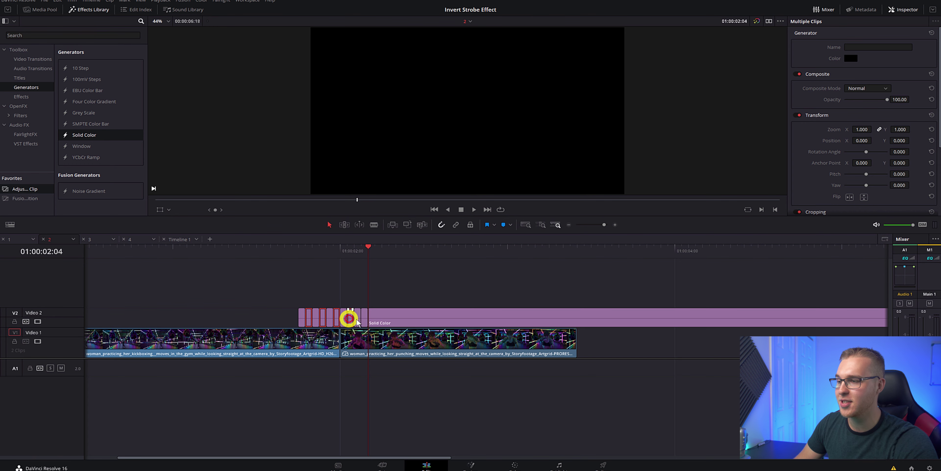
pyautogui.keyDown('ctrl'); pyautogui.click(391, 321); pyautogui.keyUp('ctrl')
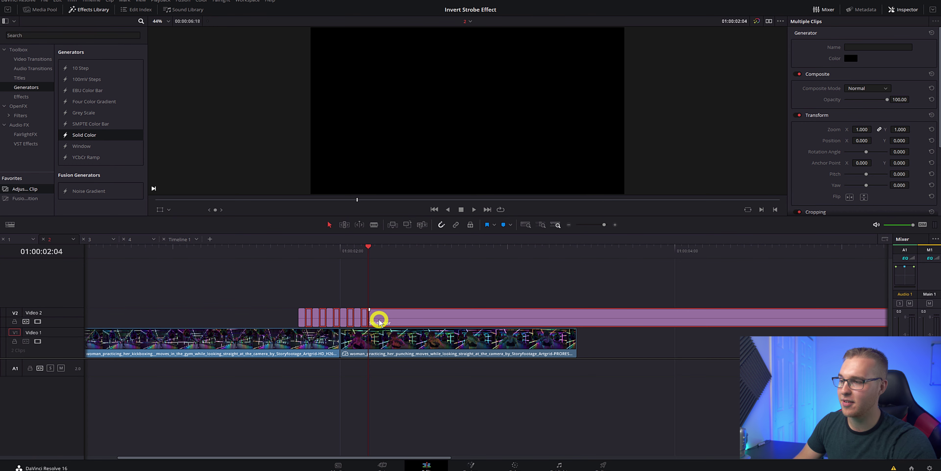
pyautogui.press('Delete')
pyautogui.click(236, 256)
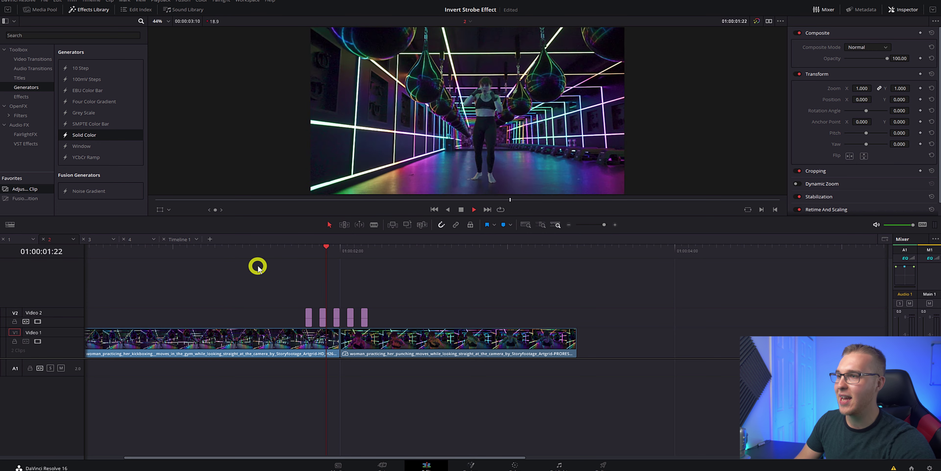
# Stop the black-flash preview playback and scroll the timeline view.
pyautogui.click(284, 255)
pyautogui.scroll(2, 360, 258)
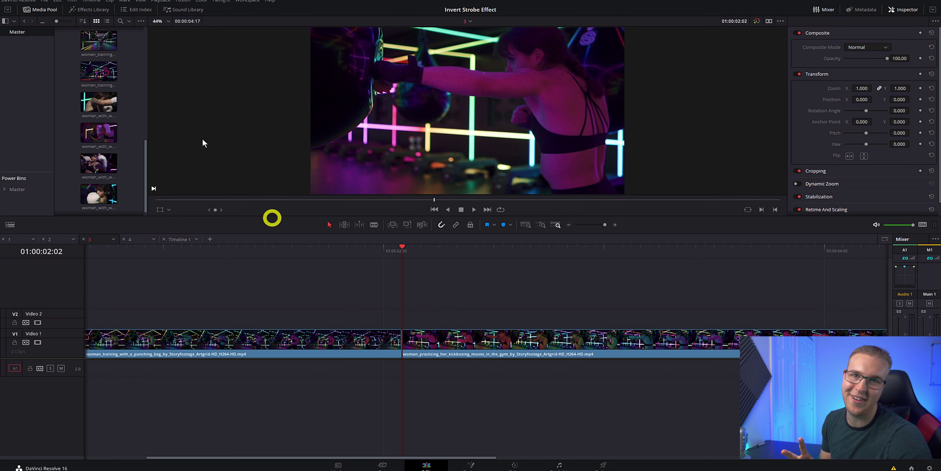
# Place an Adjustment Clip on Video 2 near the cut and apply Invert Color to it.
pyautogui.click(89, 9)
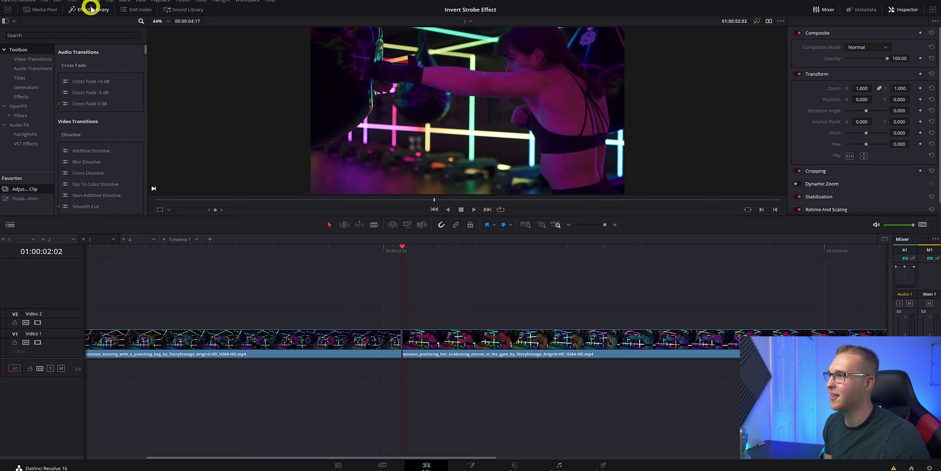
pyautogui.click(21, 96)
pyautogui.moveTo(92, 68); pyautogui.dragTo(366, 318)
pyautogui.click(68, 35)
pyautogui.write('inver')
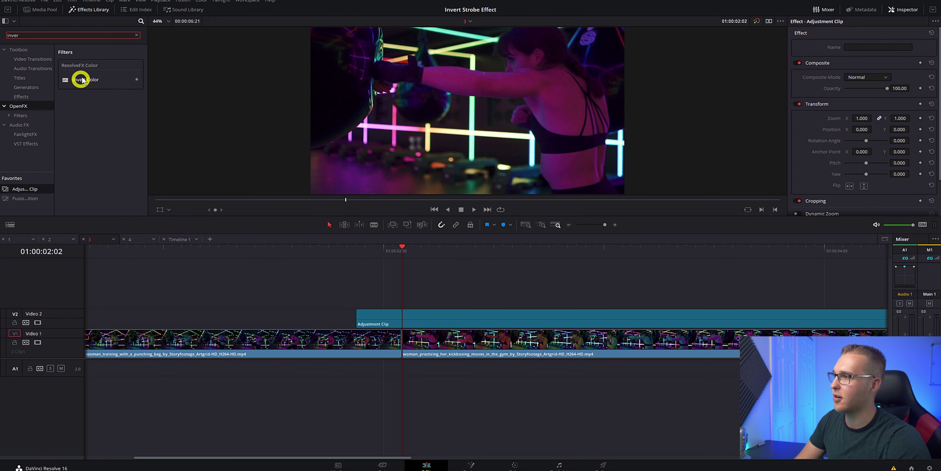
pyautogui.moveTo(78, 78); pyautogui.dragTo(388, 321)
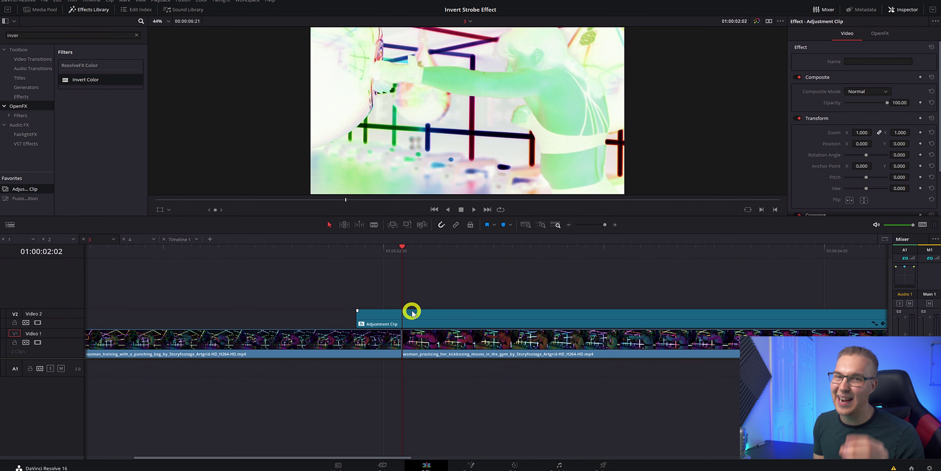
# In Blade Edit Mode, slice the adjustment clip after each of its first three frames.
pyautogui.press('Up')
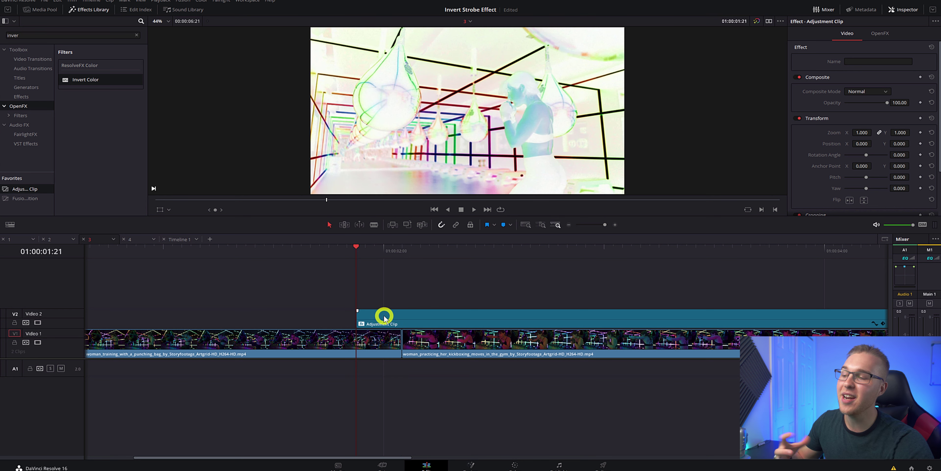
pyautogui.click(373, 225)
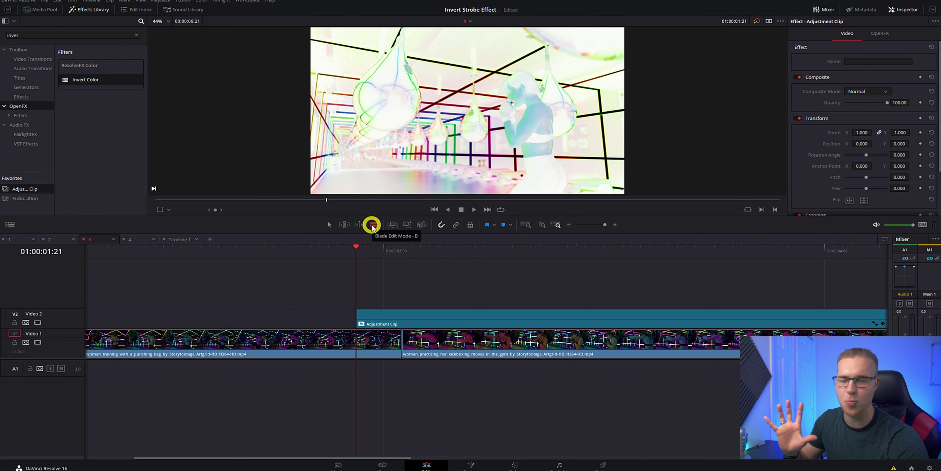
pyautogui.click(369, 318)
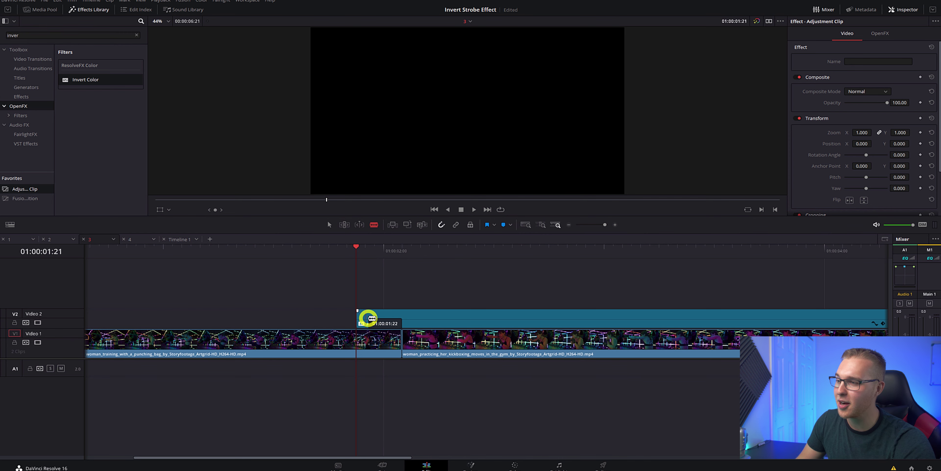
pyautogui.click(375, 318)
pyautogui.click(386, 319)
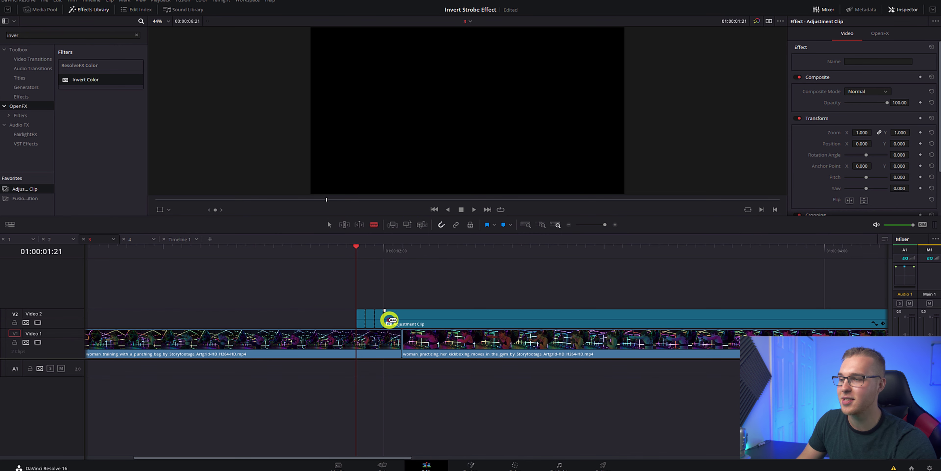
pyautogui.click(402, 317)
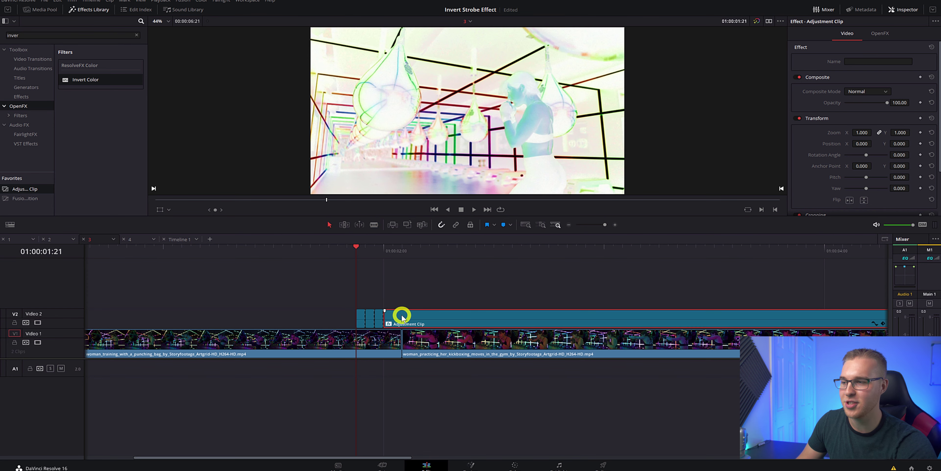
# Delete the long remainder and make the first flash invert only the red channel.
pyautogui.press('Delete')
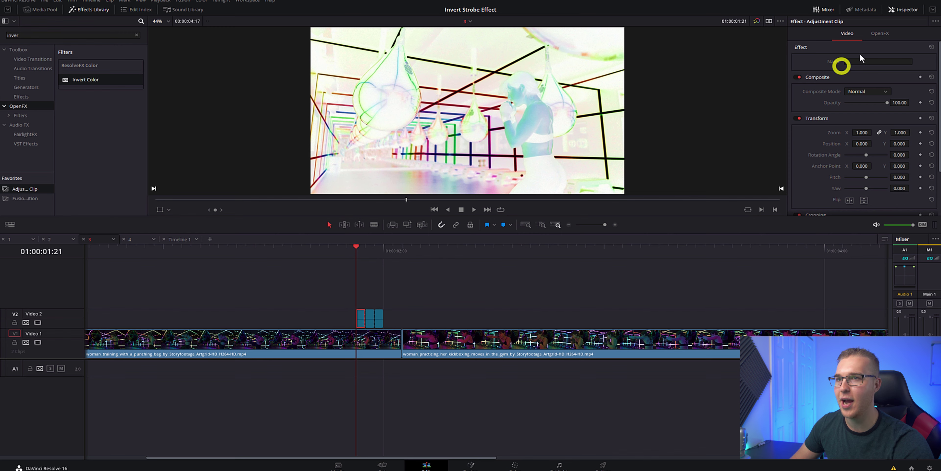
pyautogui.click(880, 34)
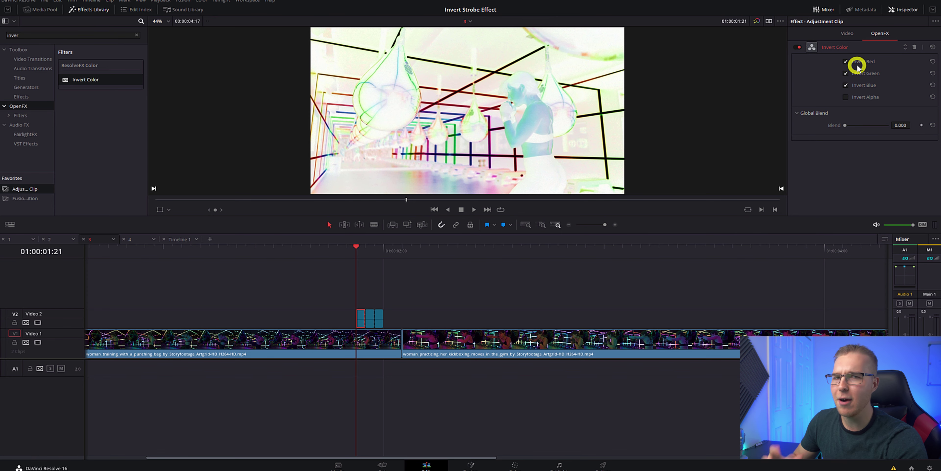
pyautogui.click(854, 73)
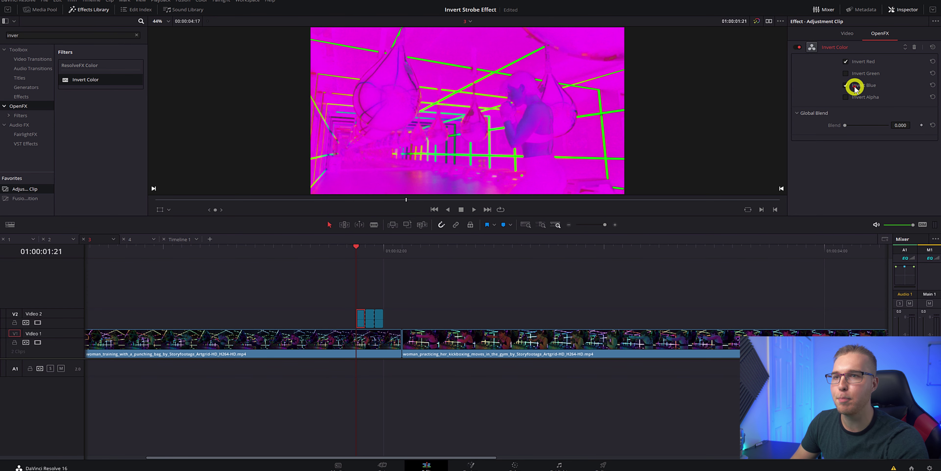
pyautogui.click(854, 85)
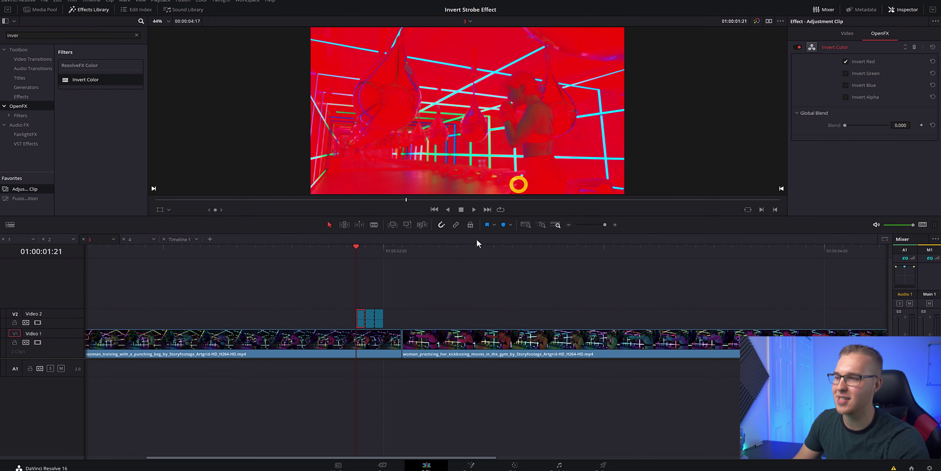
# Make the middle one-frame flash invert only the green channel.
pyautogui.click(369, 318)
pyautogui.press('Right')
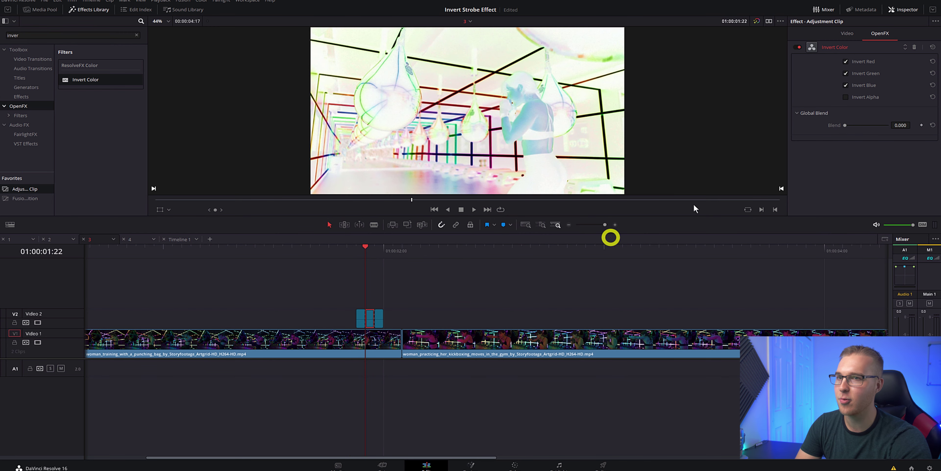
pyautogui.click(846, 61)
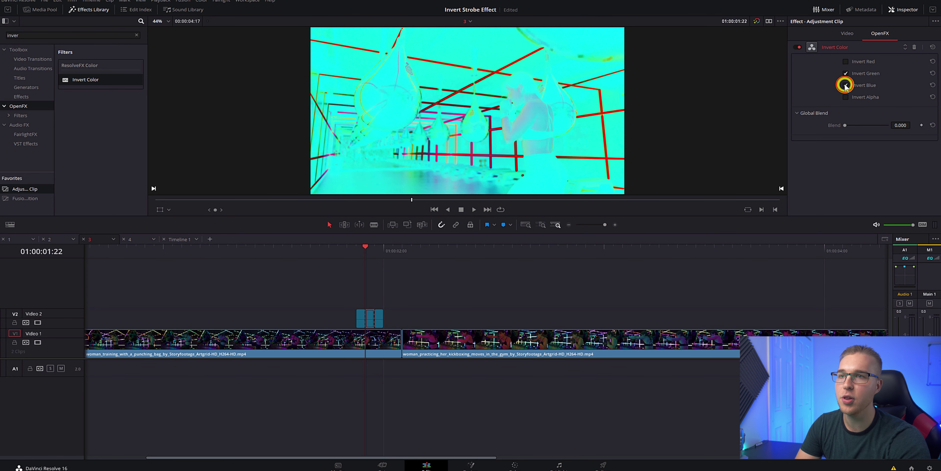
pyautogui.click(846, 85)
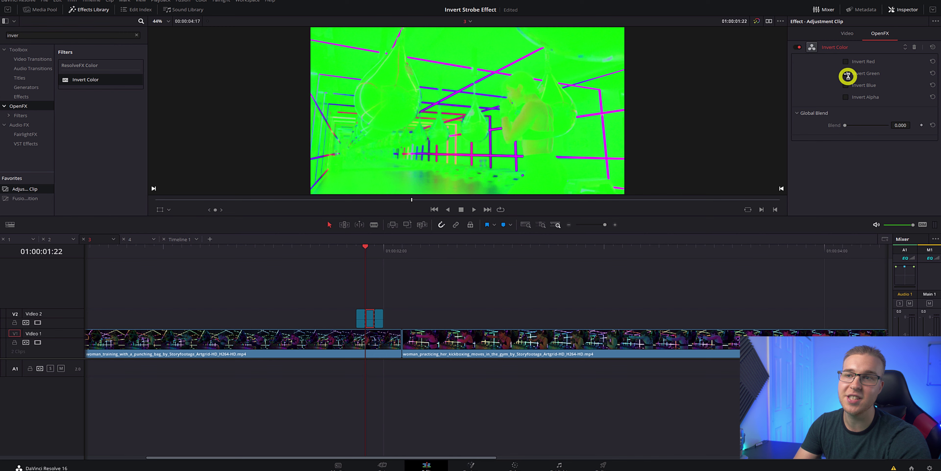
# Make the third flash invert only the blue channel, then review from before the flashes.
pyautogui.click(378, 317)
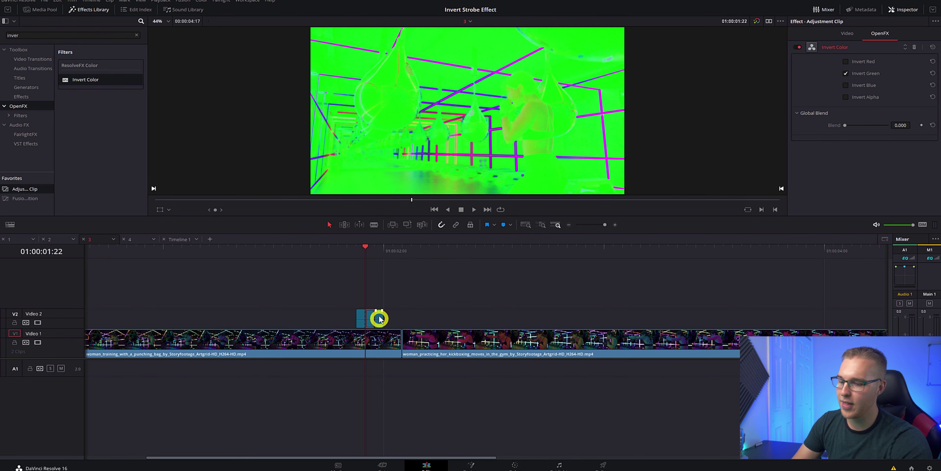
pyautogui.press('Right')
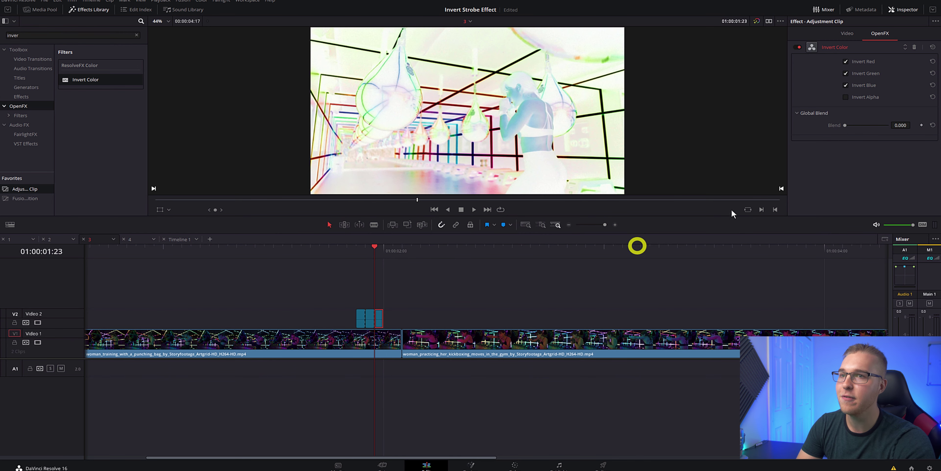
pyautogui.click(846, 61)
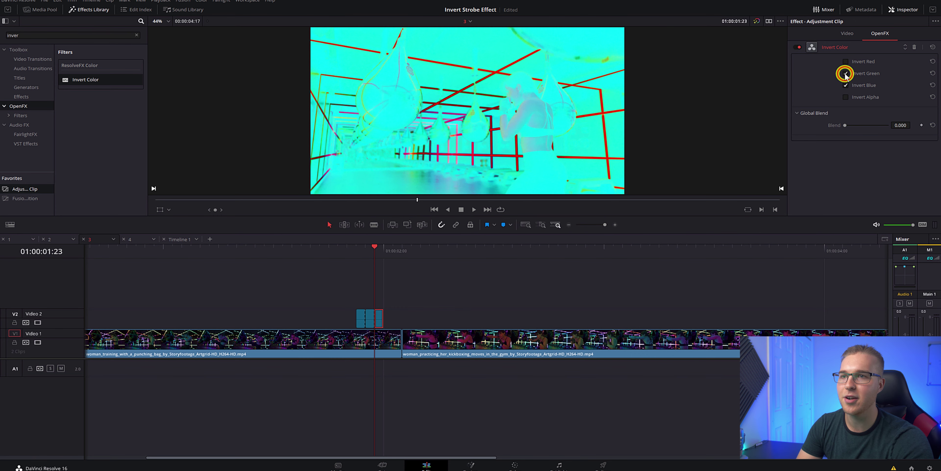
pyautogui.click(846, 74)
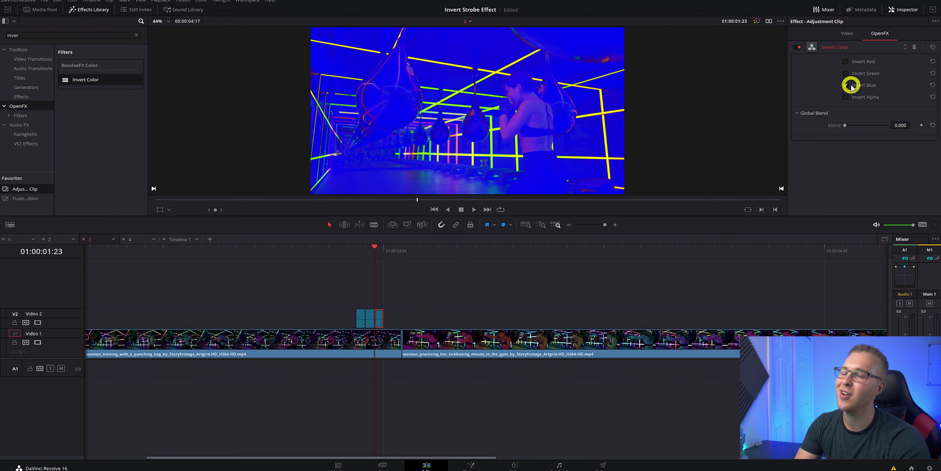
pyautogui.click(356, 254)
pyautogui.click(321, 251)
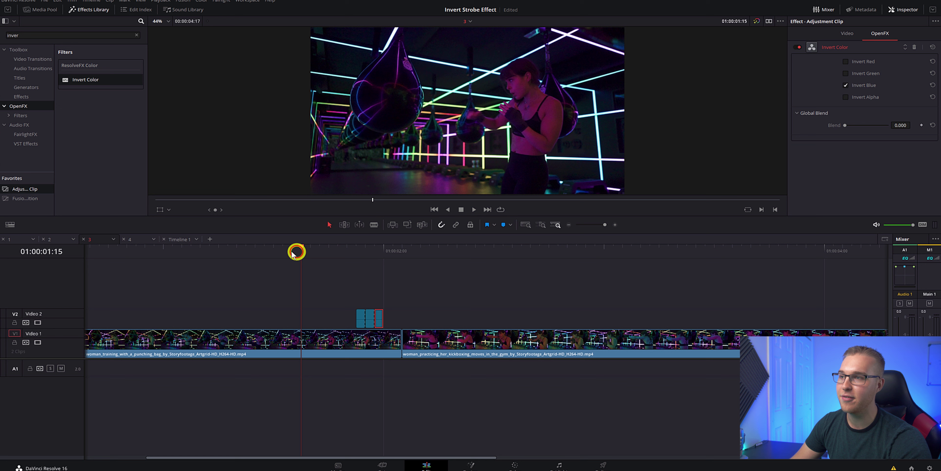
pyautogui.click(415, 296)
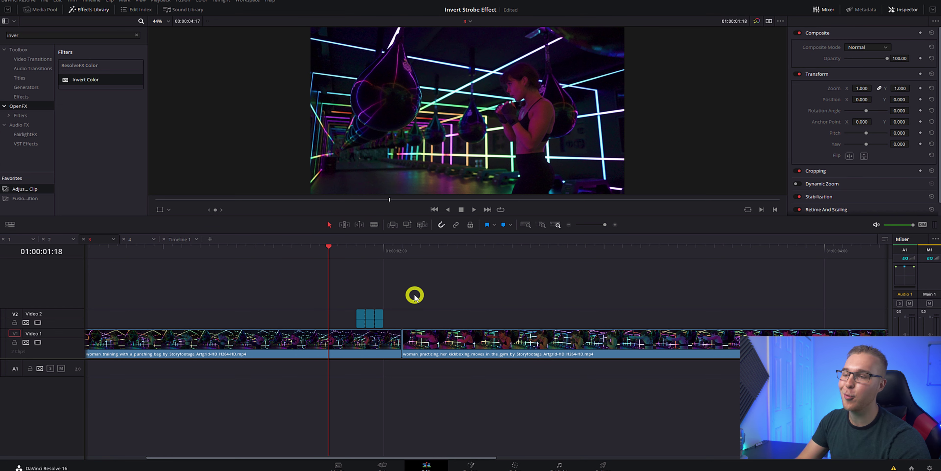
# Move the adjustment clips to straddle the cut, nudging one a frame later.
pyautogui.press('space')
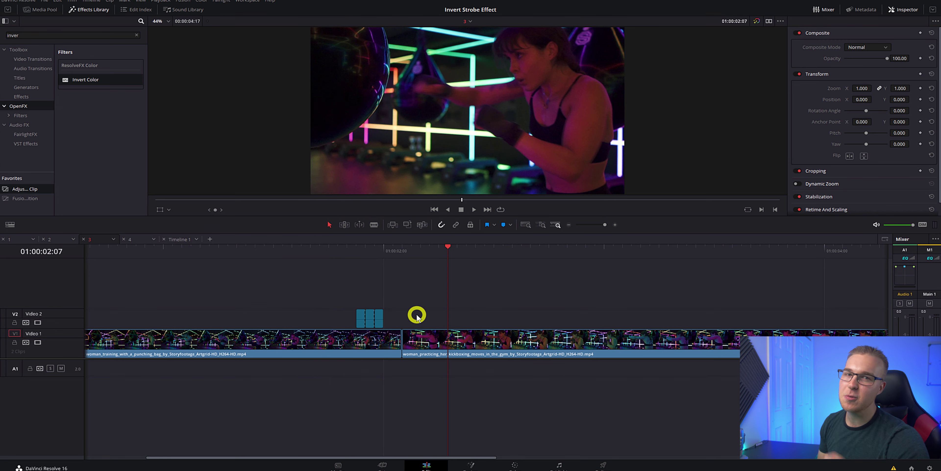
pyautogui.moveTo(412, 315)
pyautogui.mouseDown()
pyautogui.moveTo(353, 319)
pyautogui.moveTo(412, 325)
pyautogui.mouseUp()
pyautogui.click(374, 255)
pyautogui.moveTo(374, 255); pyautogui.dragTo(357, 253)
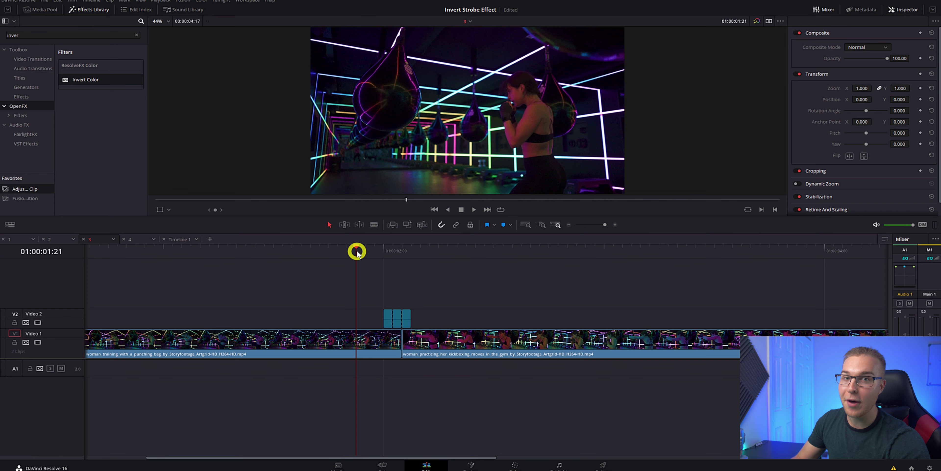
pyautogui.click(406, 316)
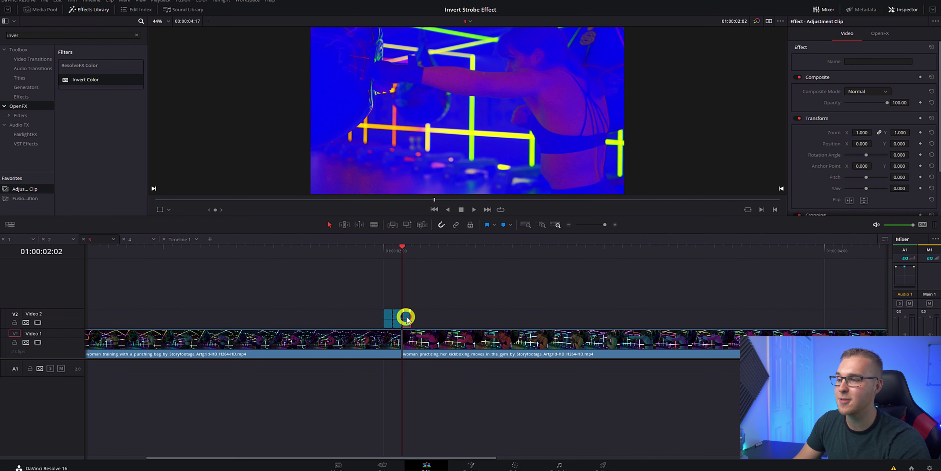
pyautogui.moveTo(407, 318); pyautogui.dragTo(418, 319)
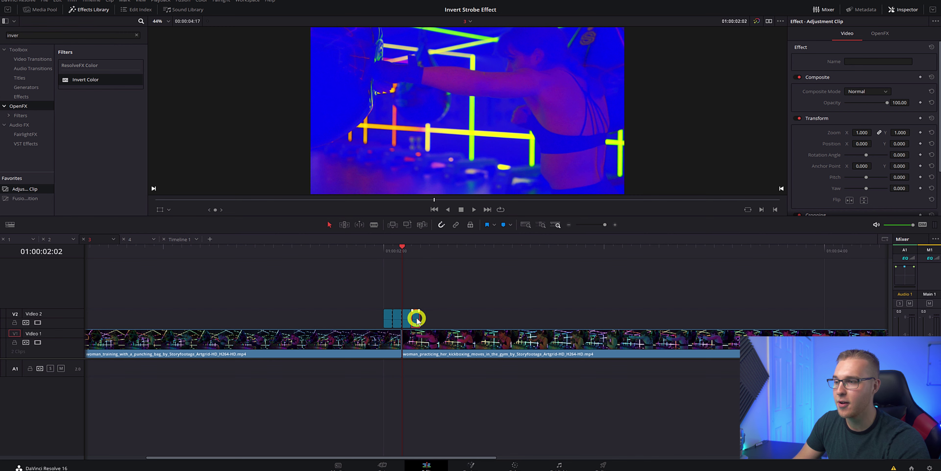
# Set that clip's Invert Color to invert only the green and blue channels.
pyautogui.click(887, 33)
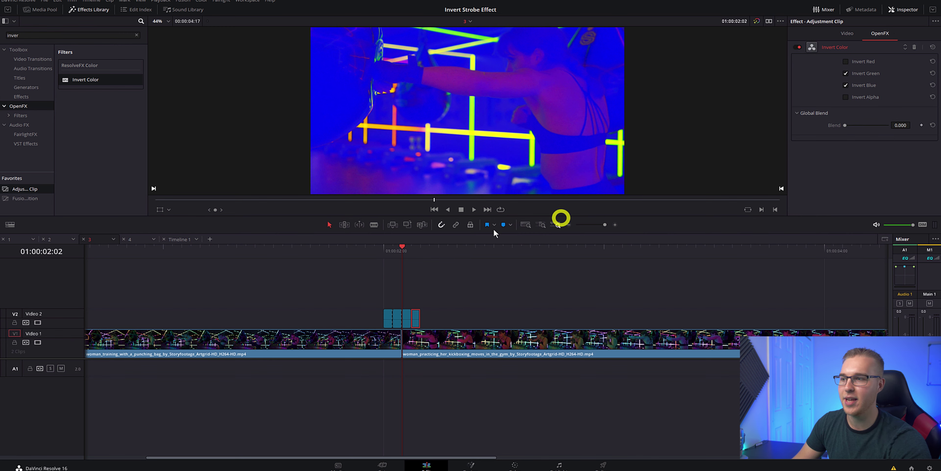
pyautogui.moveTo(406, 253); pyautogui.dragTo(412, 254)
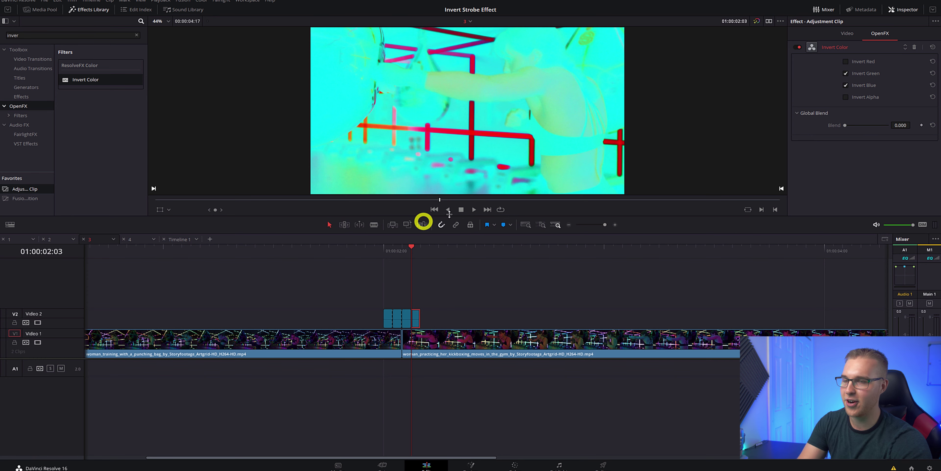
pyautogui.click(846, 73)
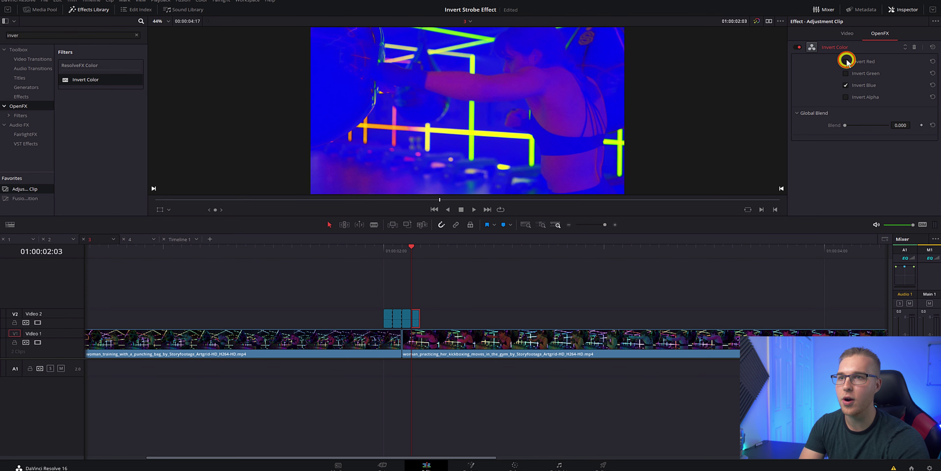
pyautogui.click(846, 62)
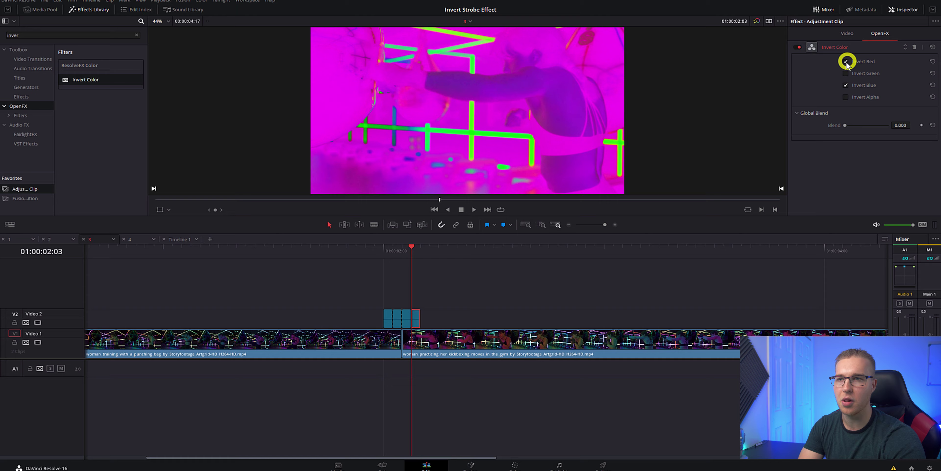
pyautogui.click(846, 61)
pyautogui.click(846, 73)
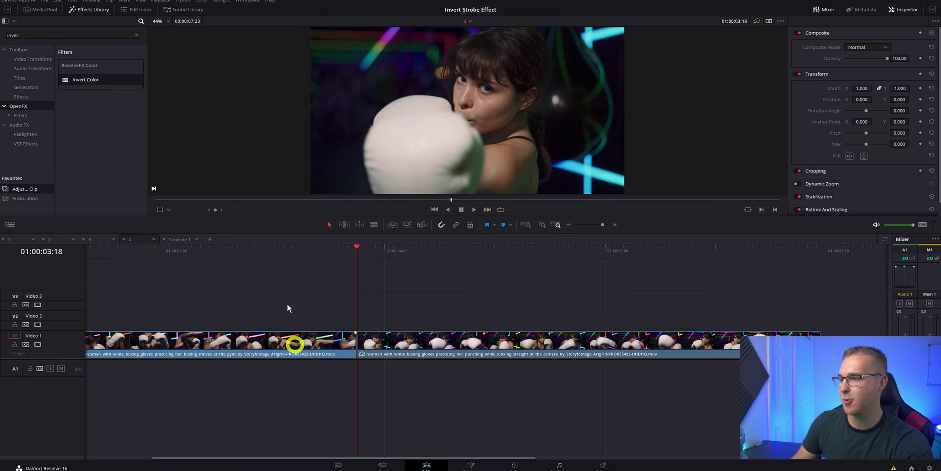
# Select the second boxing clip at the cut and split it at each of the next frames into one-frame pieces.
pyautogui.moveTo(303, 251); pyautogui.dragTo(388, 277)
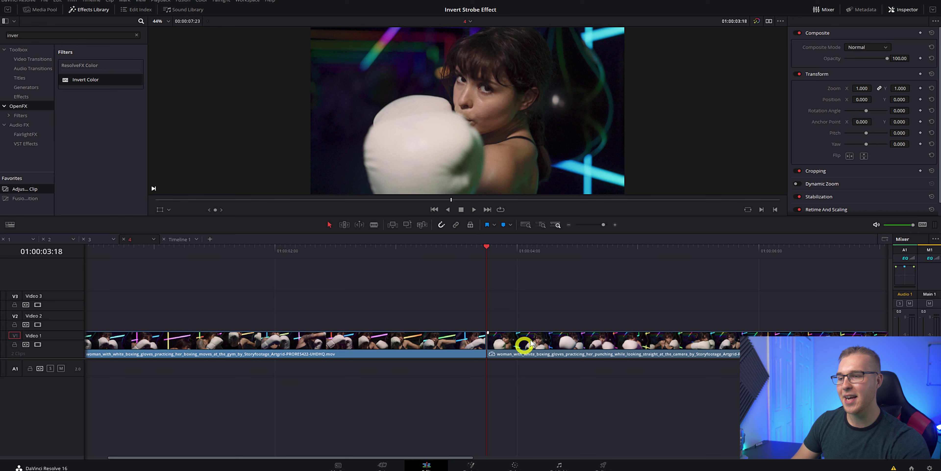
pyautogui.hotkey('shift', 'v')
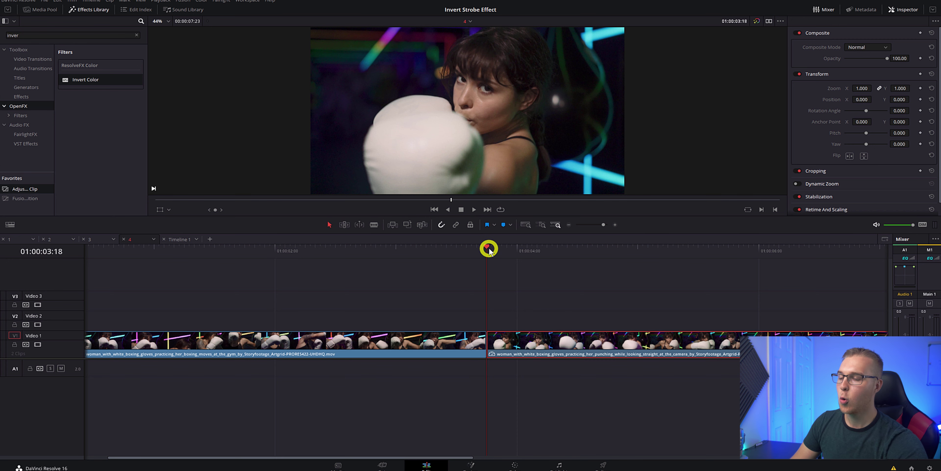
pyautogui.press('Right')
pyautogui.hotkey('ctrl', 'b')
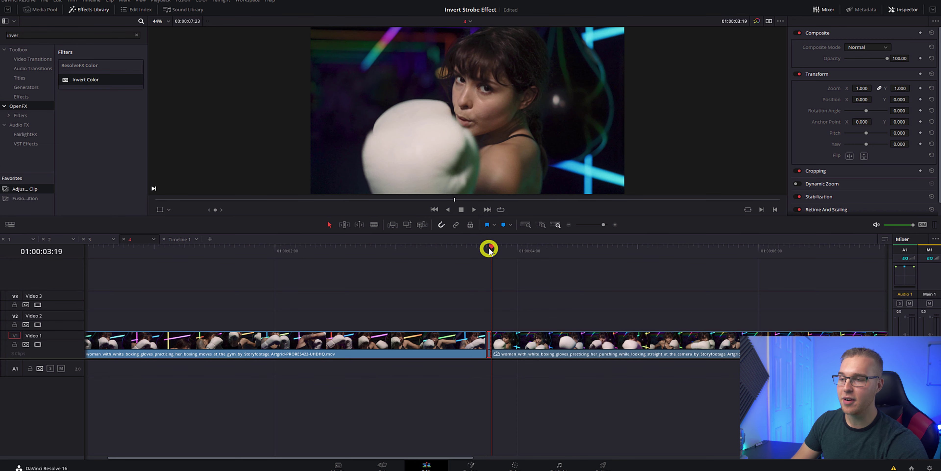
pyautogui.press('Right')
pyautogui.hotkey('ctrl', 'b')
pyautogui.press('Right')
pyautogui.hotkey('ctrl', 'b')
pyautogui.press('Right')
pyautogui.hotkey('ctrl', 'b')
pyautogui.press('Right')
pyautogui.hotkey('ctrl', 'b')
pyautogui.press('Right')
pyautogui.hotkey('ctrl', 'b')
pyautogui.press('Right')
pyautogui.hotkey('ctrl', 'b')
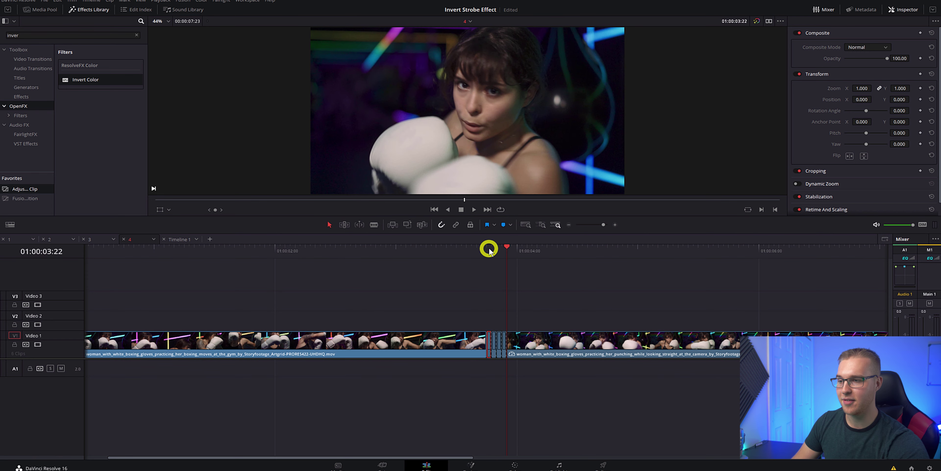
pyautogui.press('Right')
pyautogui.hotkey('ctrl', 'b')
pyautogui.press('Right')
pyautogui.hotkey('ctrl', 'b')
pyautogui.press('Right')
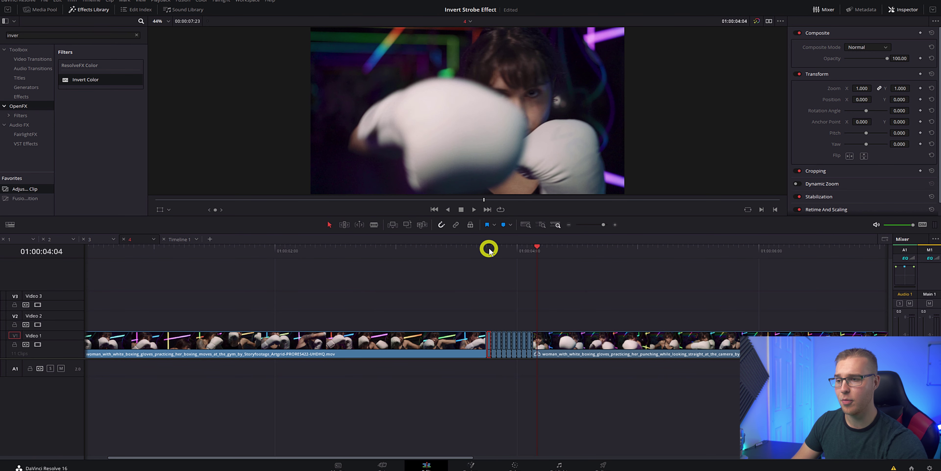
# Select alternate one-frame pieces and delete them, leaving black-frame gaps.
pyautogui.scroll(1, 488, 245)
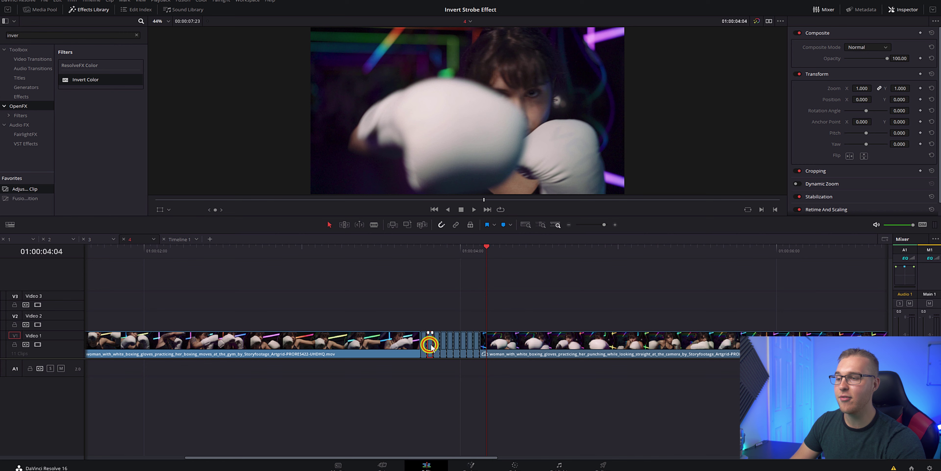
pyautogui.keyDown('ctrl'); pyautogui.click(443, 347); pyautogui.keyUp('ctrl')
pyautogui.keyDown('ctrl'); pyautogui.click(456, 351); pyautogui.keyUp('ctrl')
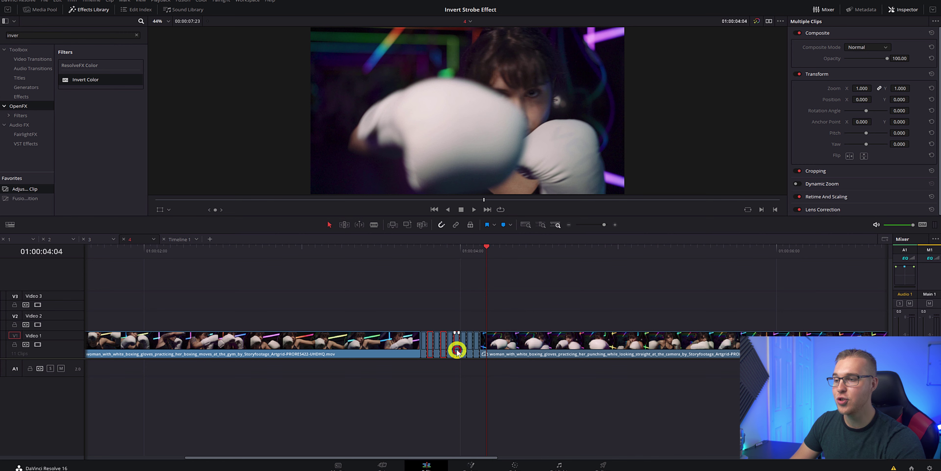
pyautogui.press('Delete')
pyautogui.click(429, 290)
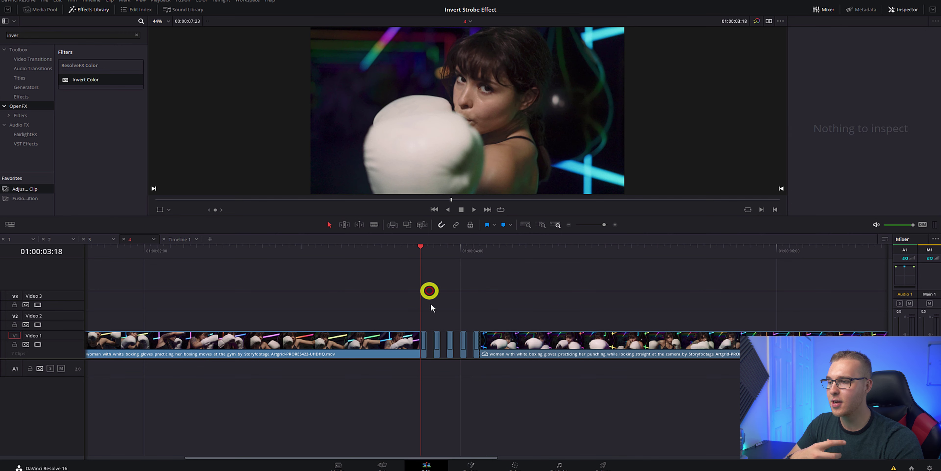
# Move the remaining one-frame pieces onto Video 2 over the first clip and preview the strobe.
pyautogui.moveTo(475, 328); pyautogui.dragTo(379, 324)
pyautogui.click(329, 251)
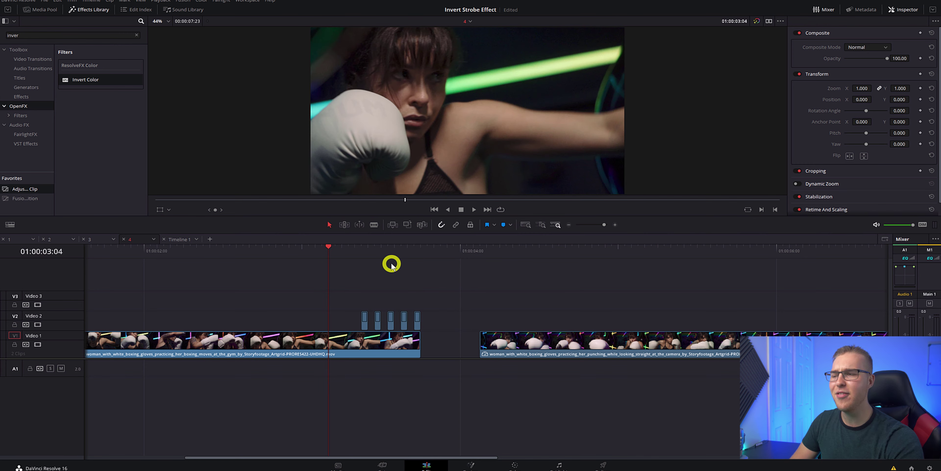
pyautogui.press('space')
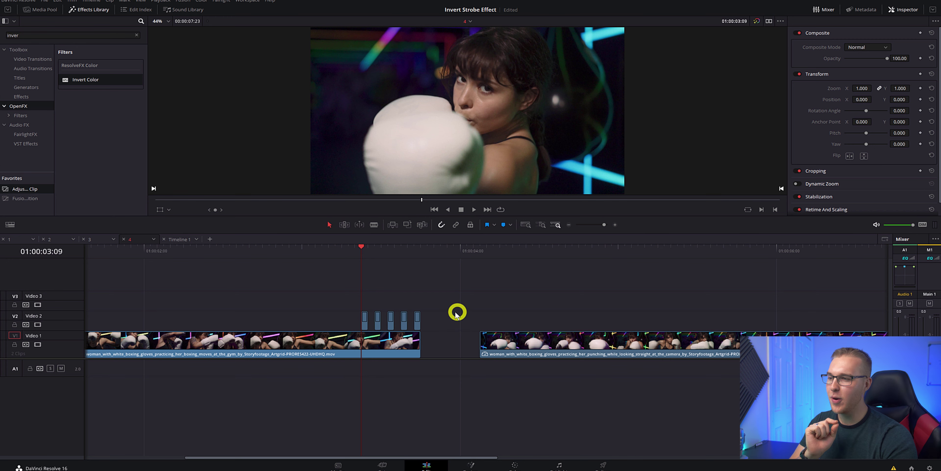
# Flip the five Video 2 clips vertically and replay the strobe from 01:00:03:05.
pyautogui.moveTo(458, 309); pyautogui.dragTo(351, 322)
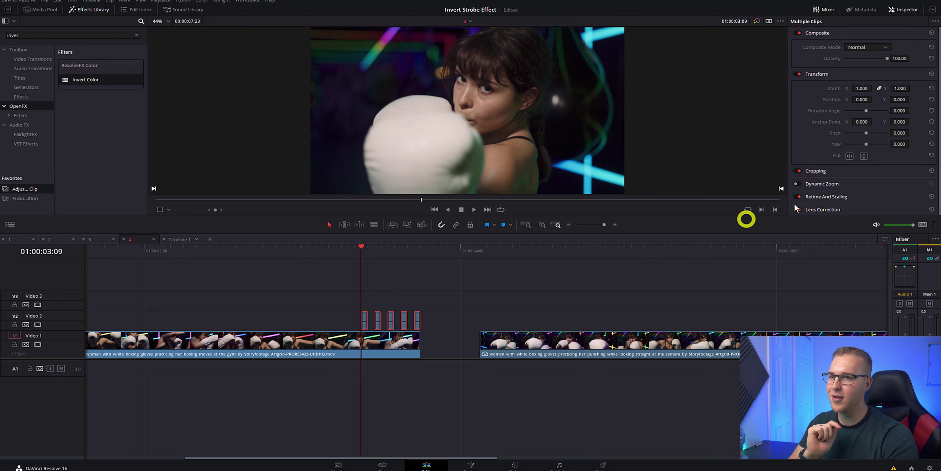
pyautogui.click(864, 155)
pyautogui.click(337, 248)
pyautogui.press('space')
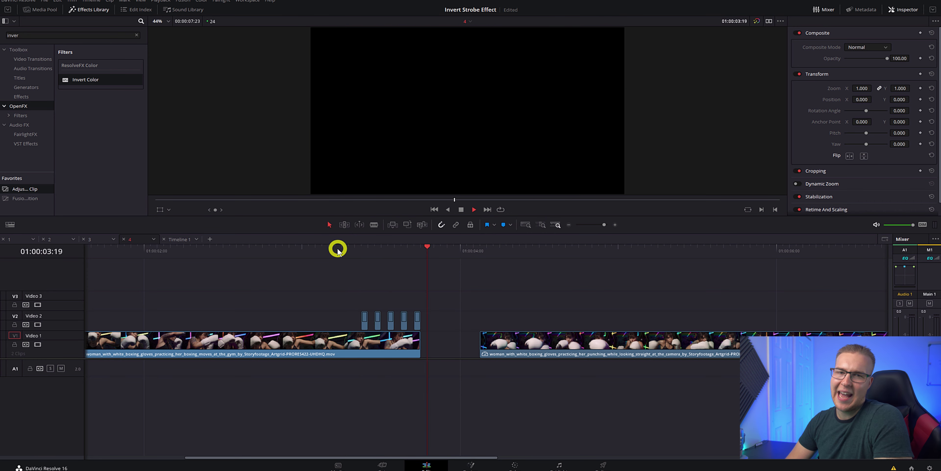
pyautogui.click(336, 248)
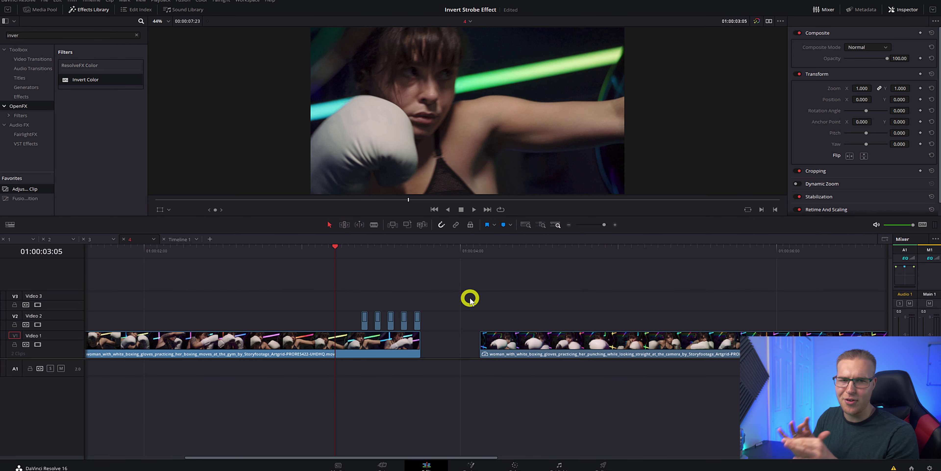
# Save, then slide the second clip on V1 left against the first clip and review from 01:00:03:03.
pyautogui.hotkey('ctrl', 's')
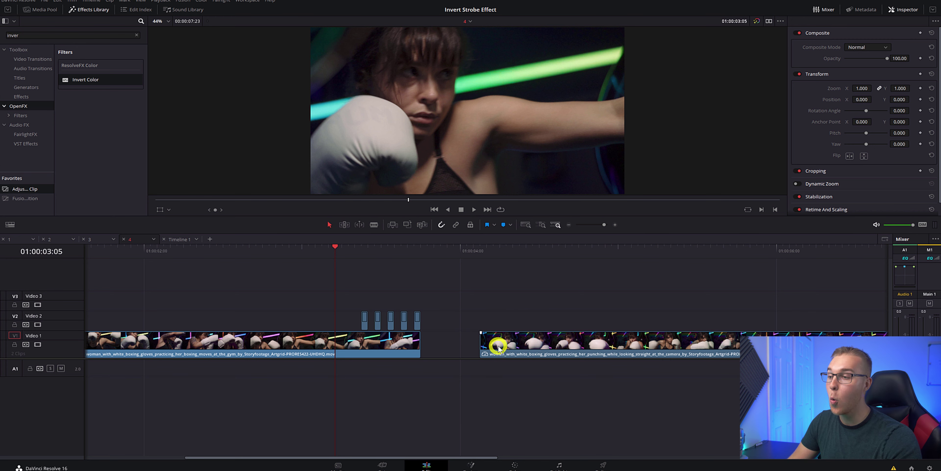
pyautogui.moveTo(498, 347); pyautogui.dragTo(440, 346)
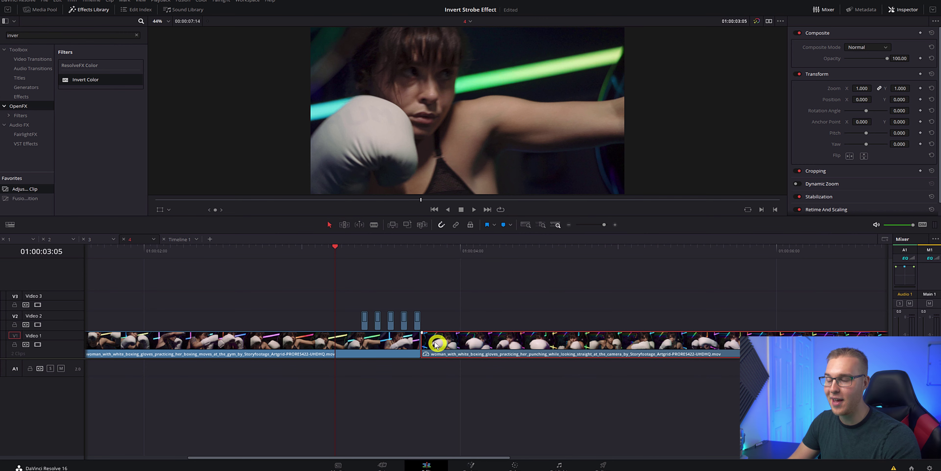
pyautogui.click(467, 300)
pyautogui.click(323, 255)
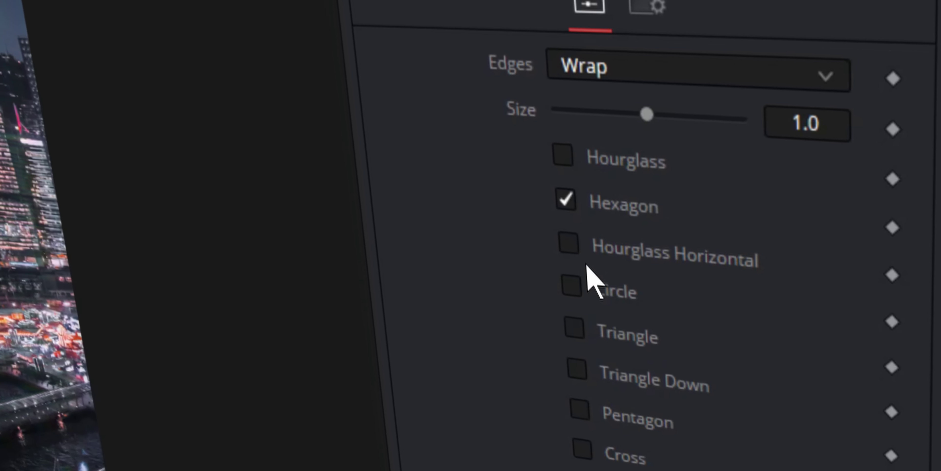
# Untick the Hexagon shape option and search 'br' in the Effects Library.
pyautogui.click(563, 207)
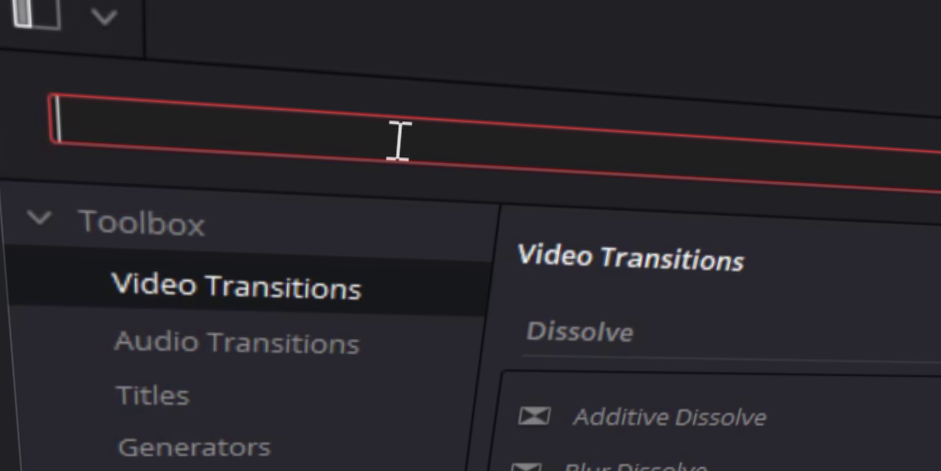
pyautogui.write('br')
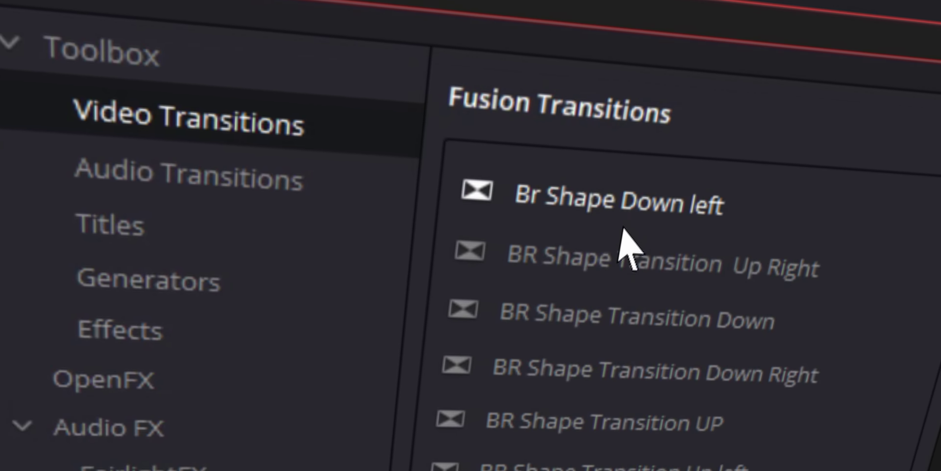